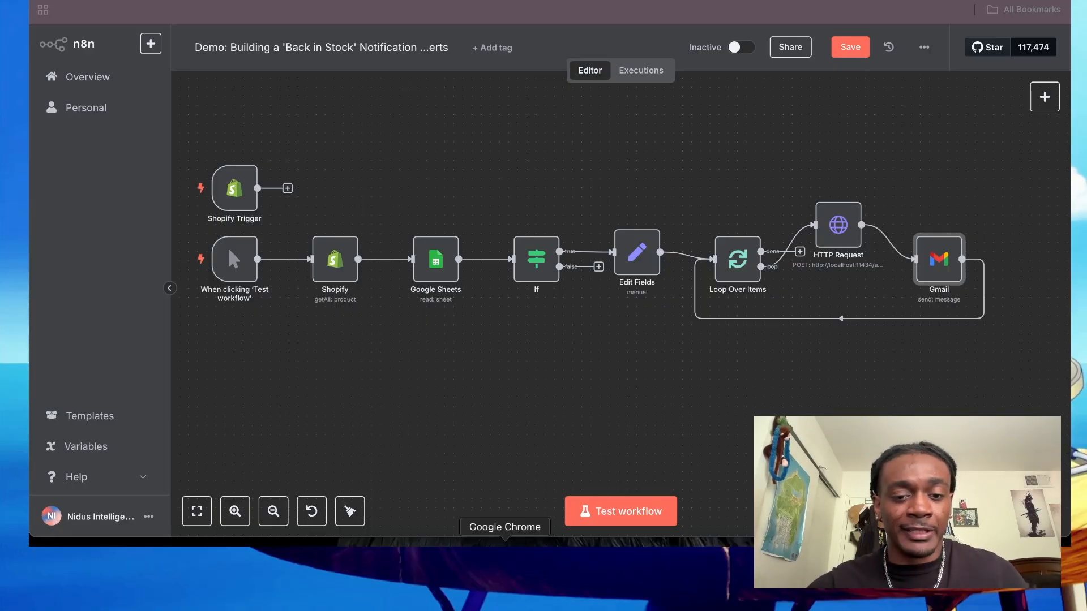
click(505, 554)
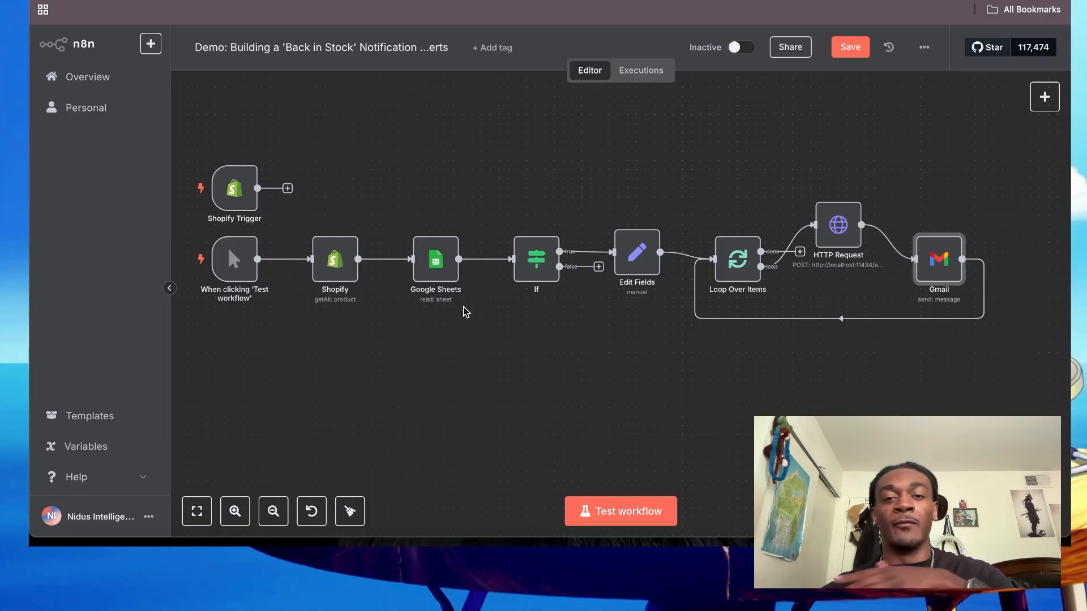
mouse_move(226, 204)
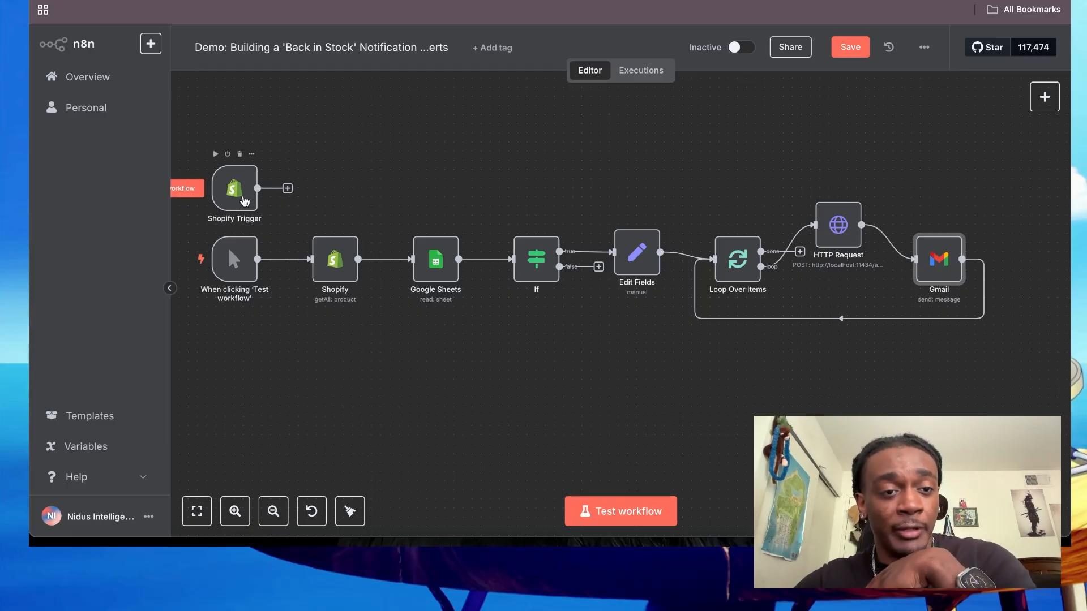
scroll(336, 134, left, 2)
scroll(337, 135, down, 1)
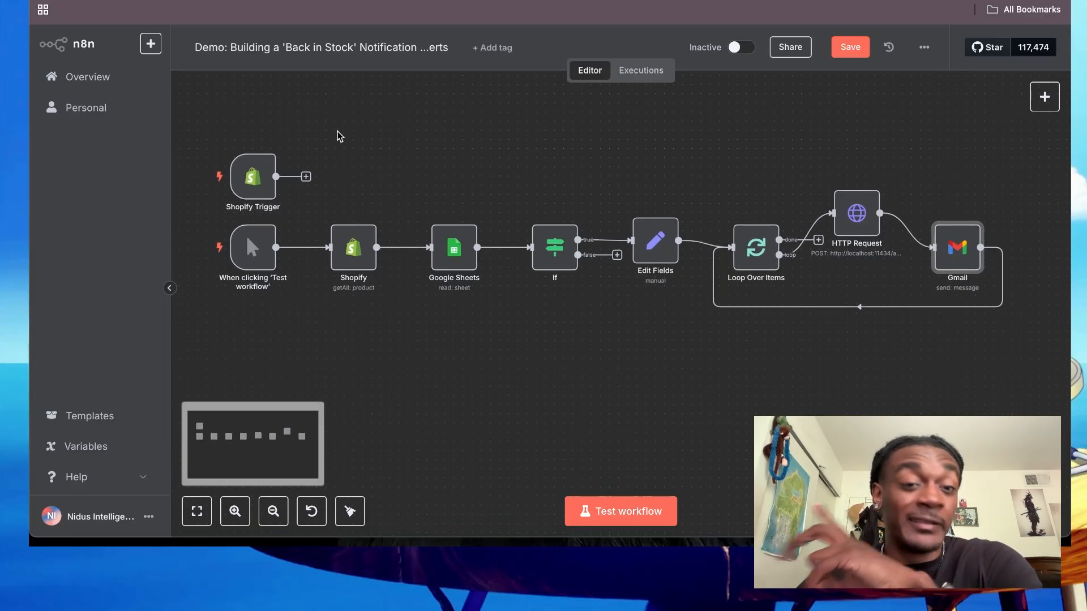
mouse_move(262, 237)
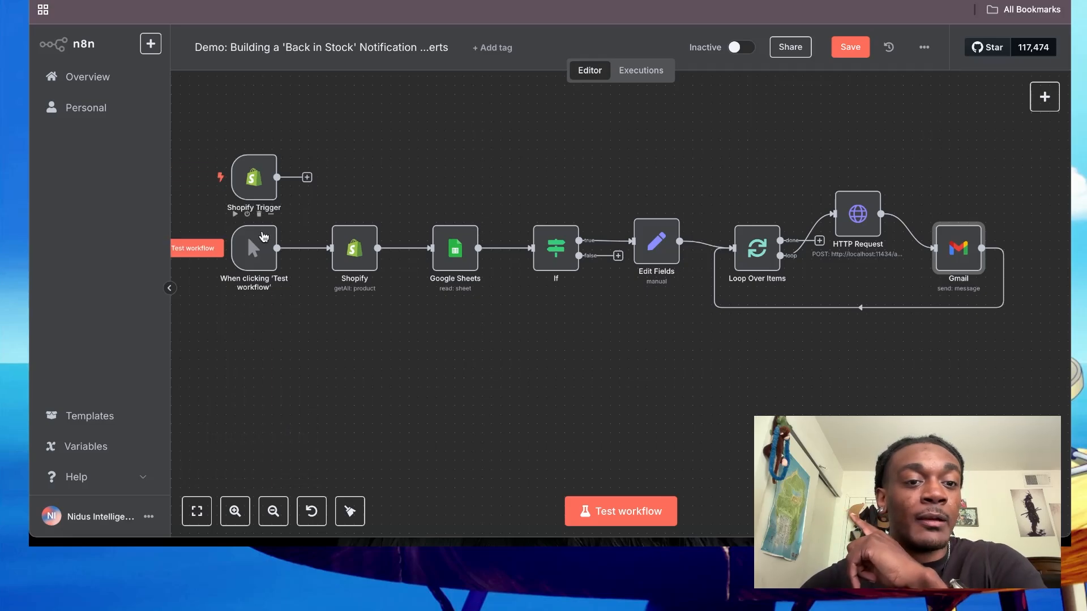
- Move the manual trigger node below the row of nodes and shift the Shopify Trigger node slightly towards the Shopify node
drag(262, 237, 262, 330)
mouse_move(263, 183)
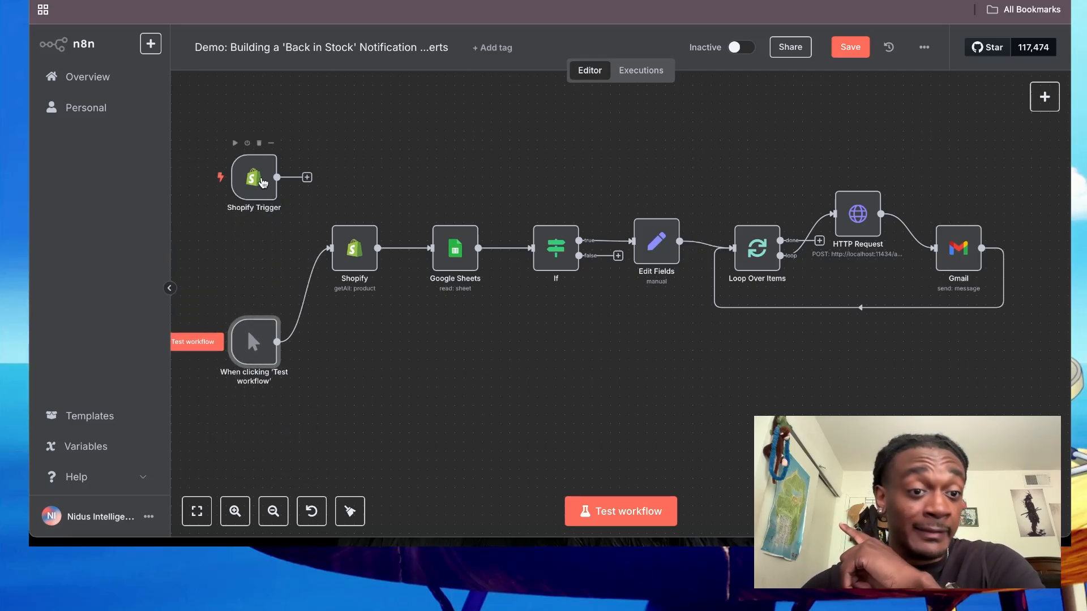
mouse_move(263, 183)
mouse_down()
mouse_move(254, 225)
mouse_move(279, 180)
mouse_up()
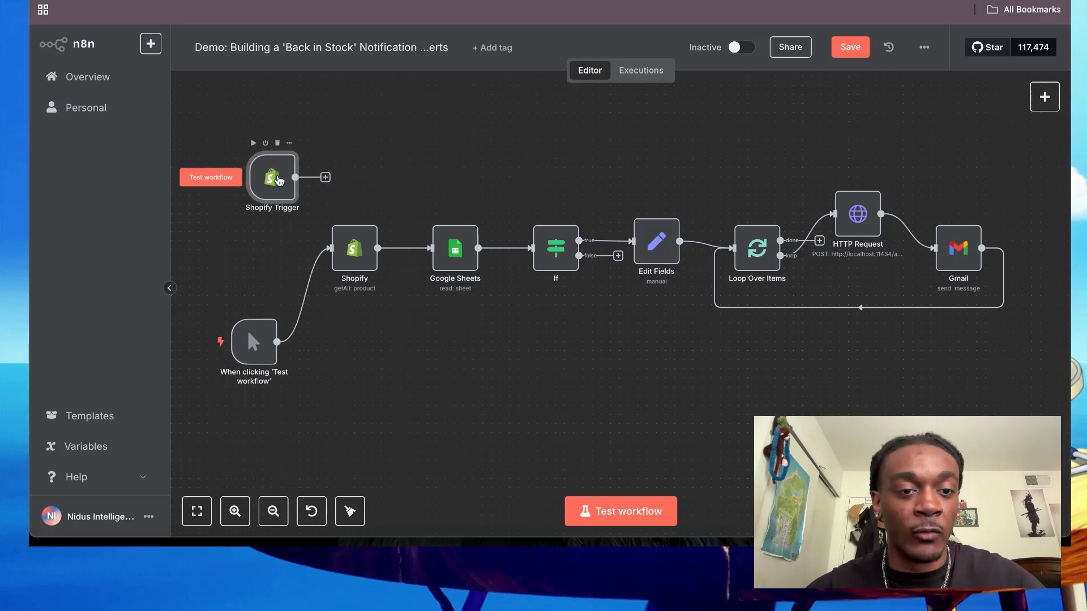
- Open the Shopify Trigger node to review its credential and trigger event, then return to the canvas
double_click(279, 180)
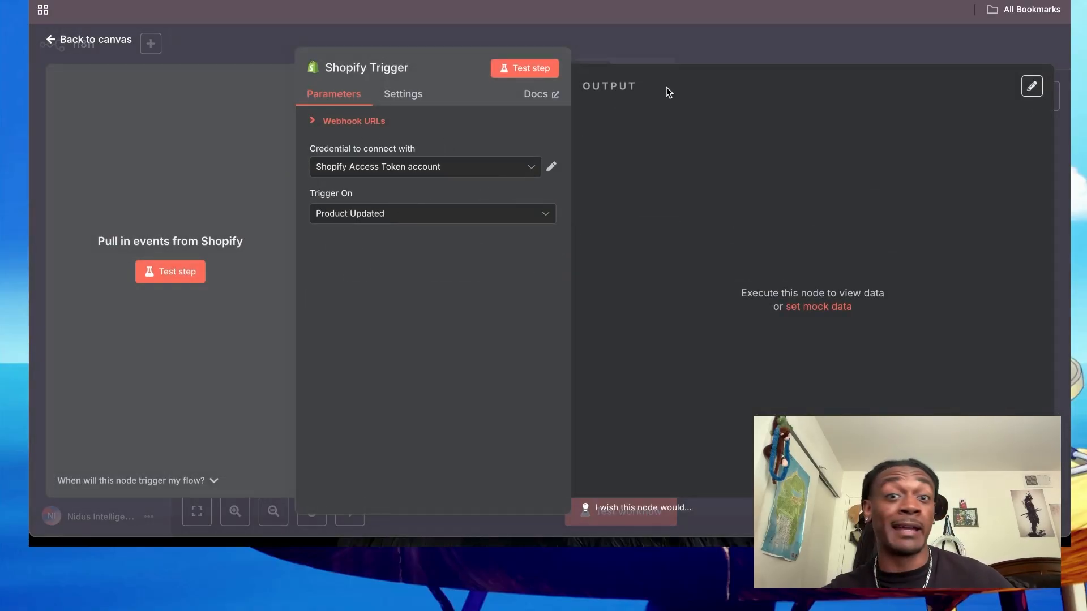
click(675, 39)
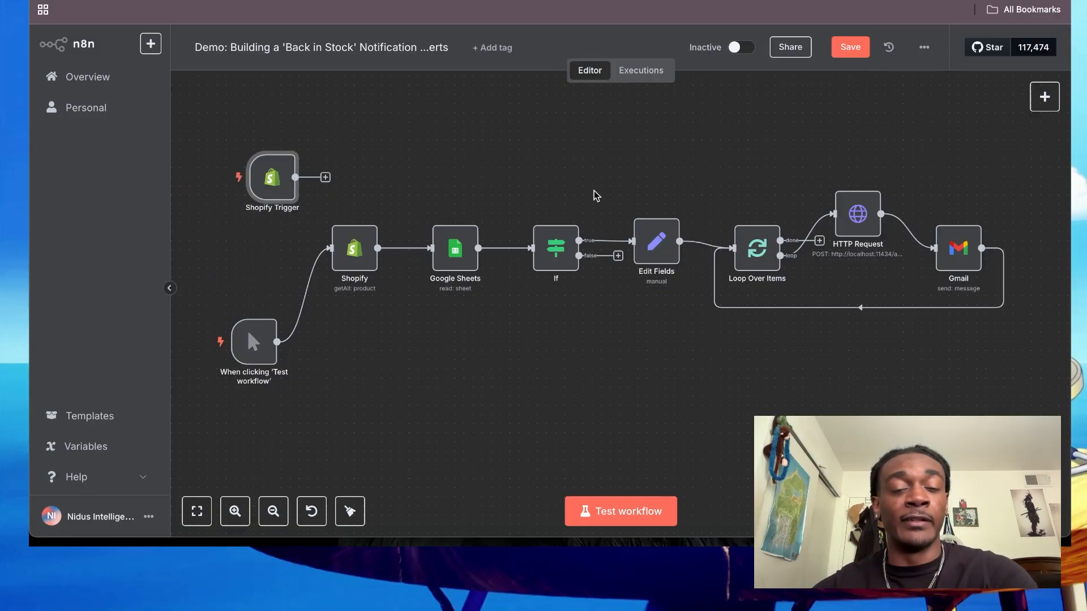
- Place the manual trigger node in line with the Shopify node and the Shopify Trigger node directly above it
drag(253, 338, 265, 250)
mouse_move(275, 178)
mouse_down()
mouse_move(276, 159)
mouse_move(271, 168)
mouse_up()
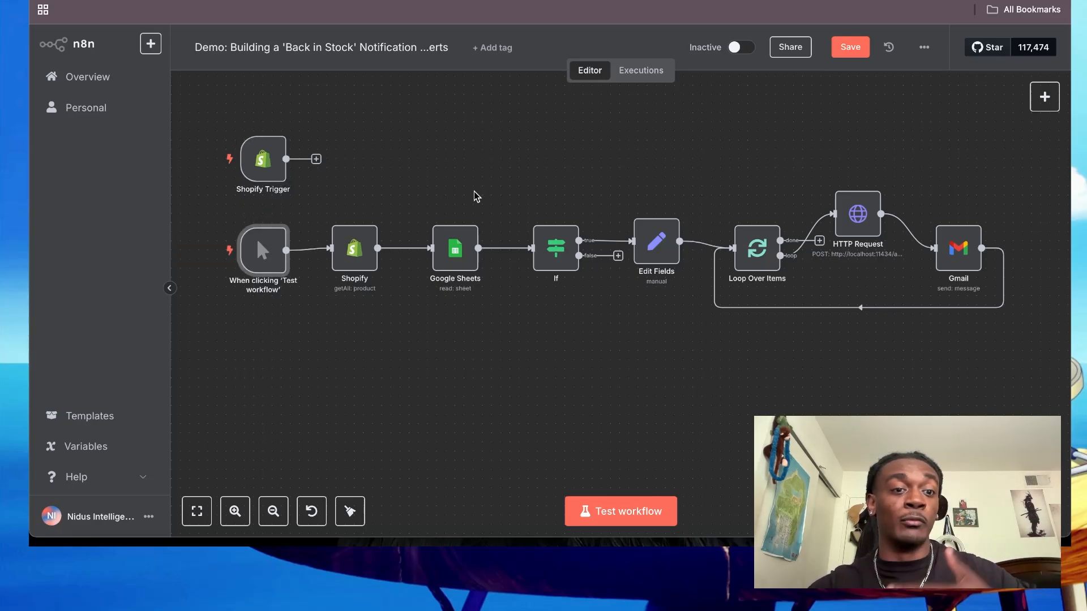
mouse_move(260, 249)
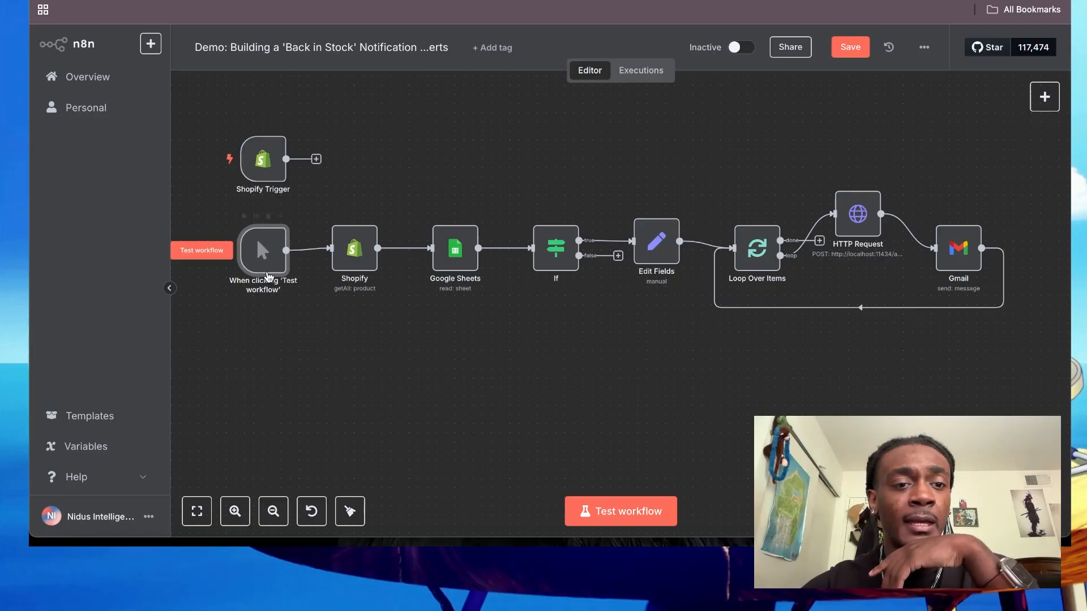
mouse_move(310, 262)
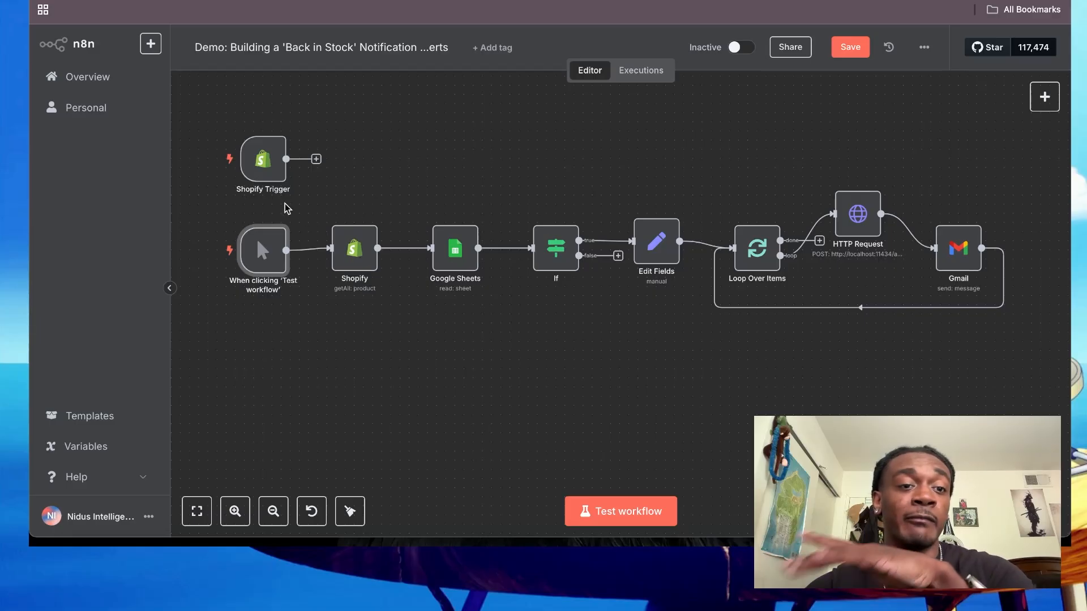
mouse_move(334, 220)
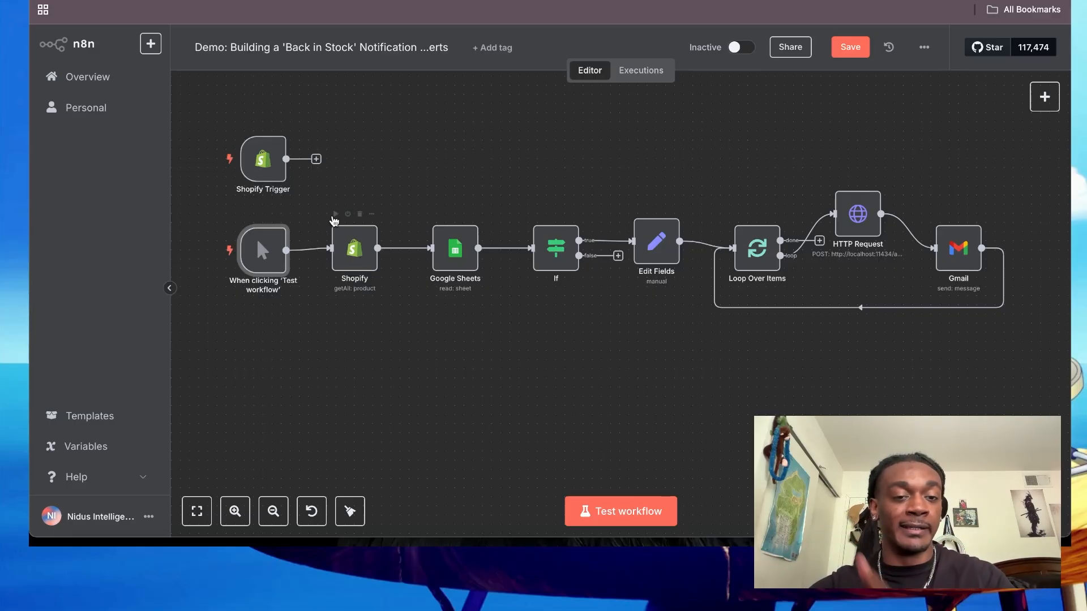
drag(272, 258, 269, 254)
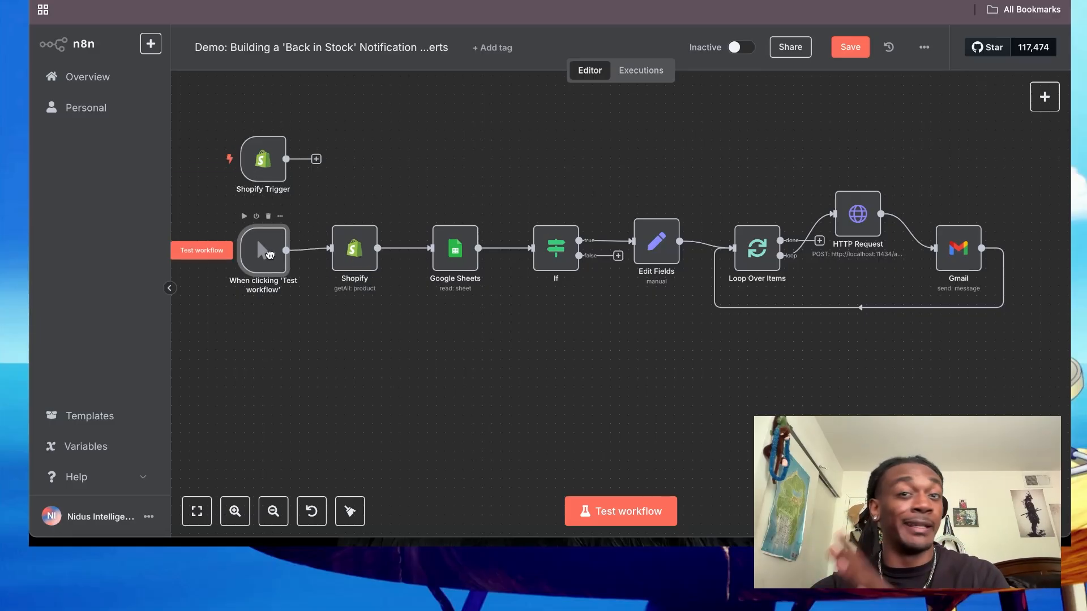
scroll(356, 304, up, 5)
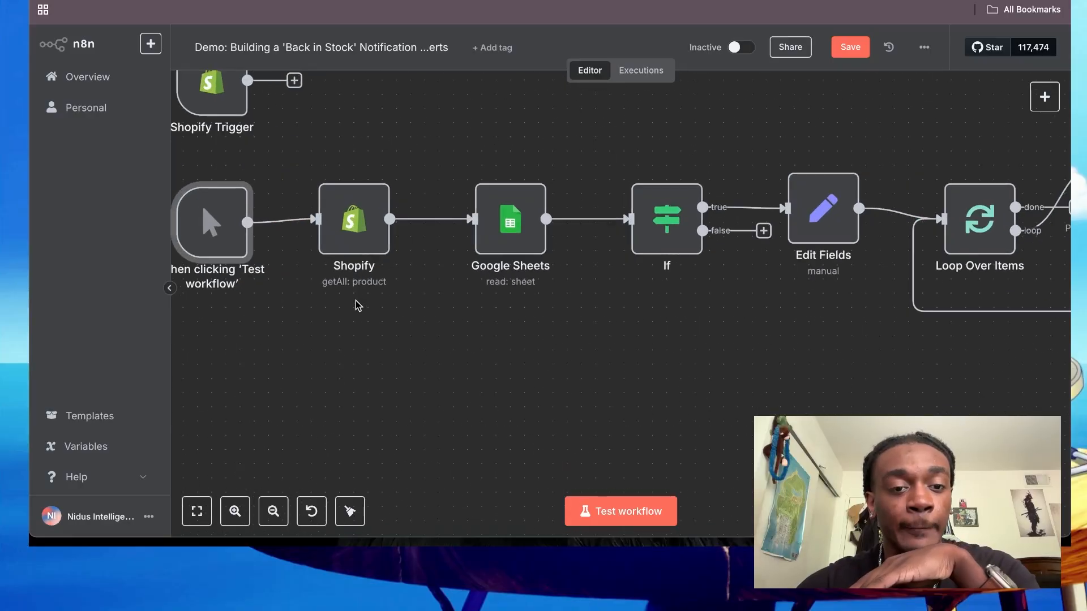
scroll(378, 279, down, 5)
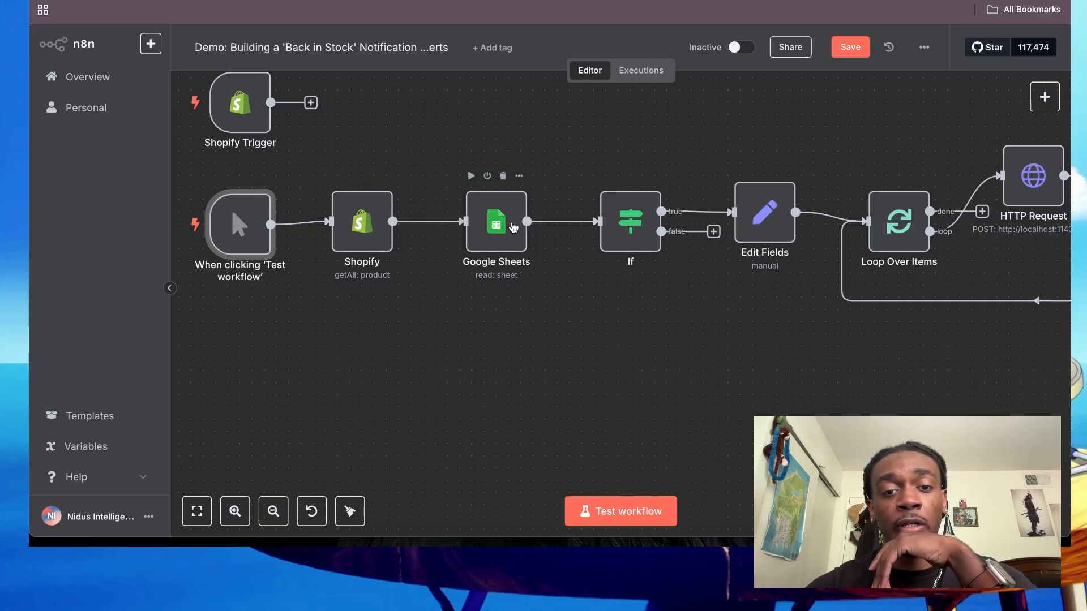
- Switch to the Store Customers Fixed spreadsheet in Google Sheets and examine the name, email, Accepts Email Marketing and address columns
key(ctrl+Tab)
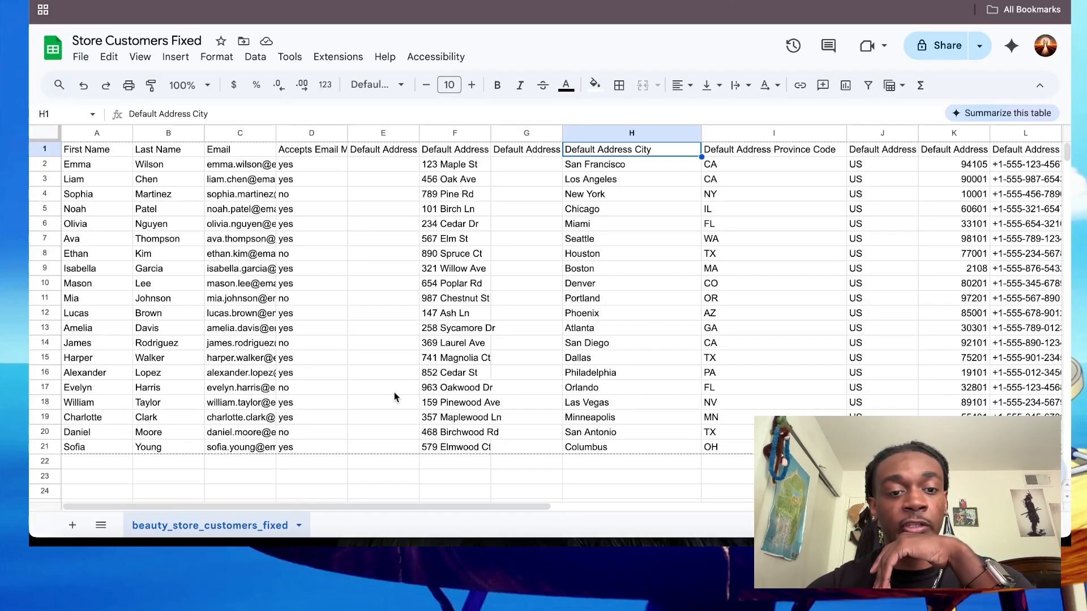
click(164, 546)
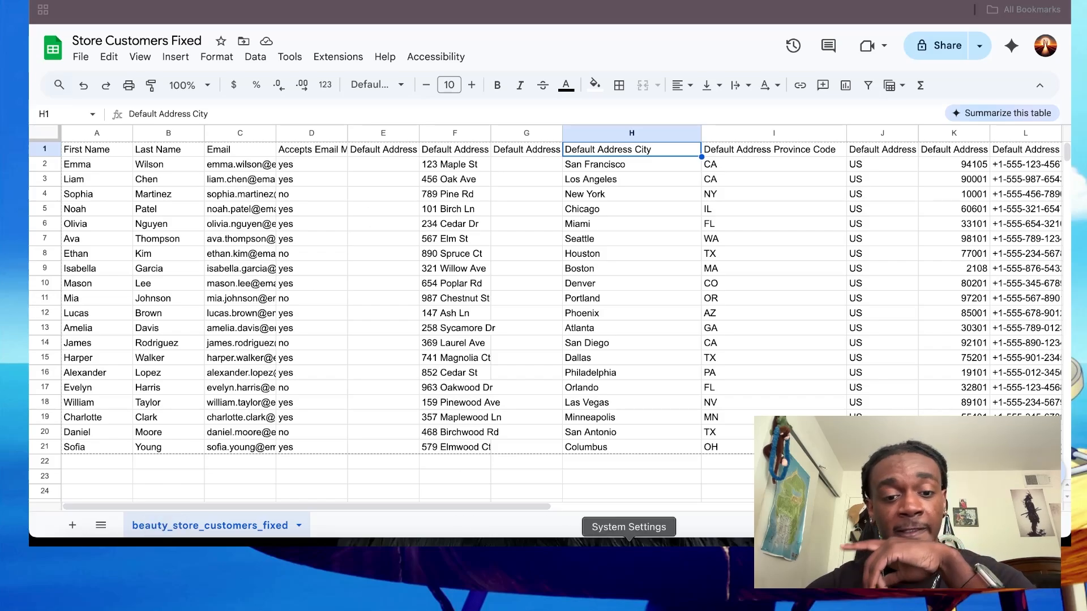
click(504, 558)
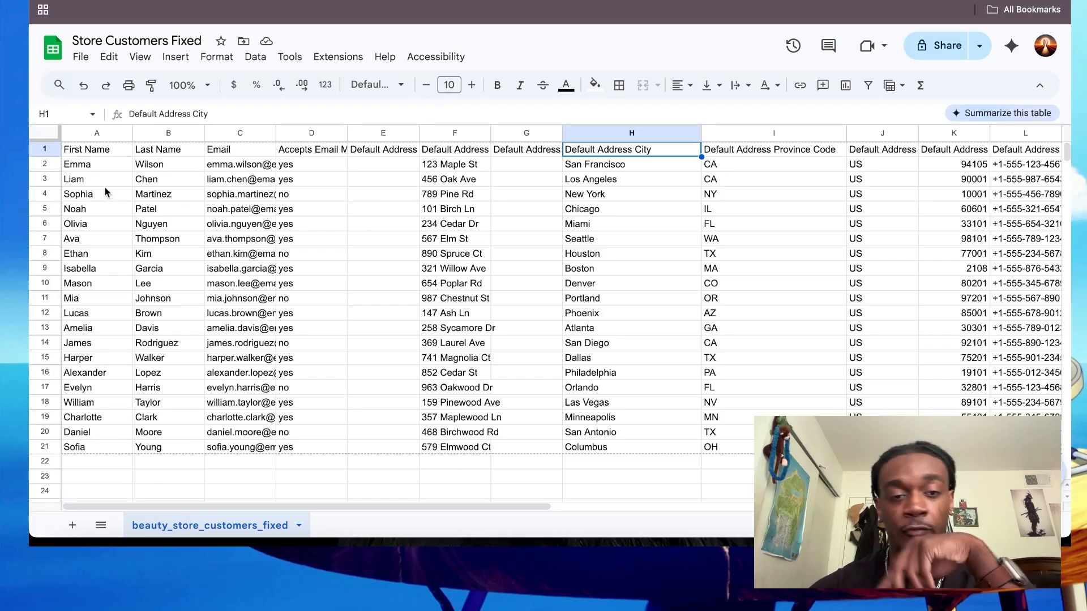
scroll(422, 184, right, 2)
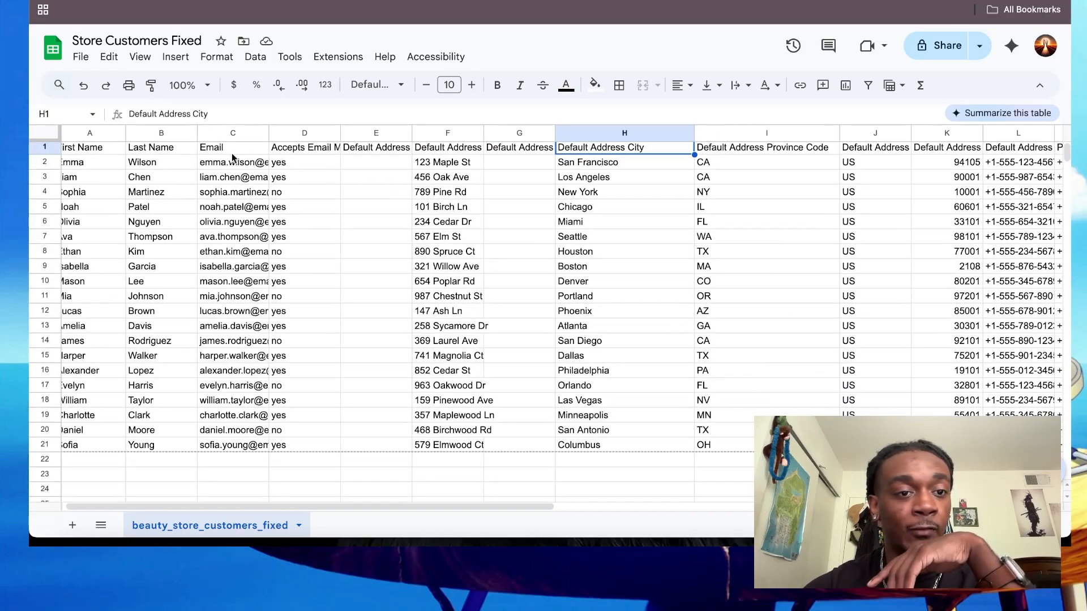
click(307, 149)
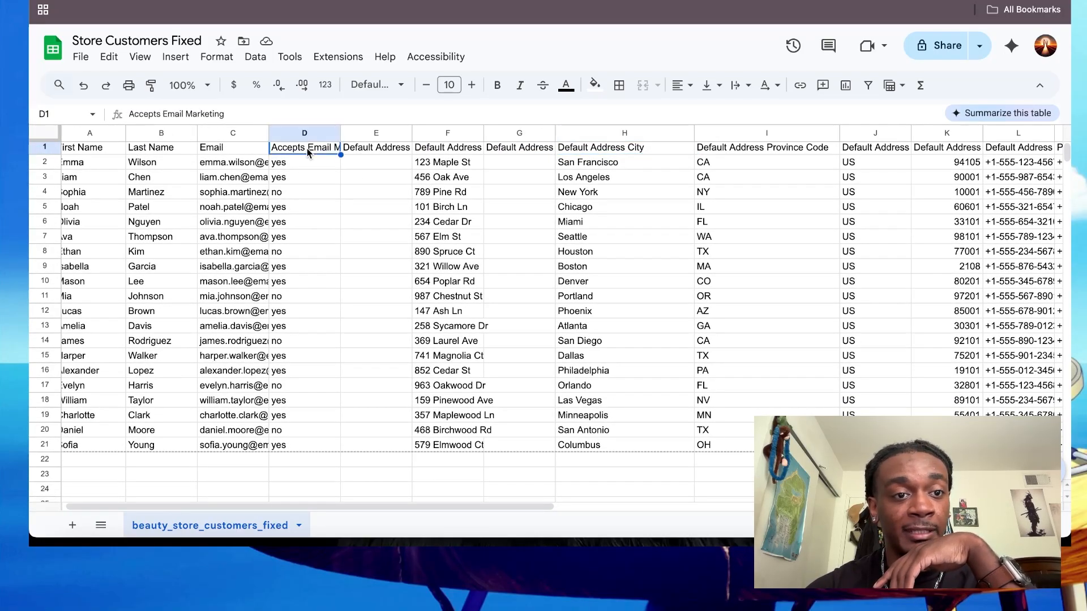
click(454, 148)
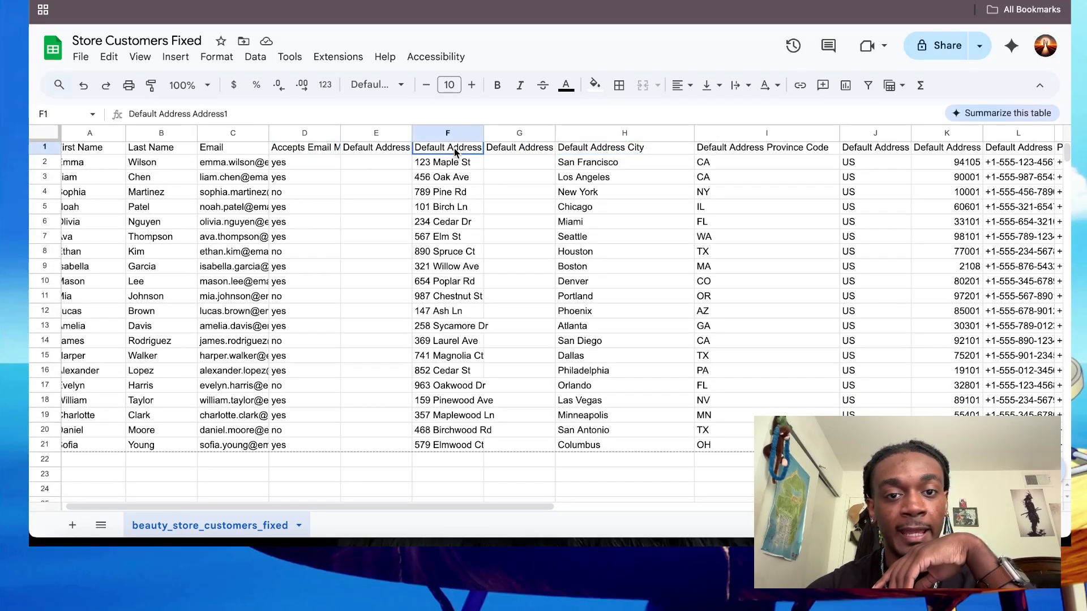
- Examine the Accepts SMS Marketing, Tags and Subscriber columns of the customer sheet and look across the whole table
scroll(454, 149, right, 5)
scroll(454, 149, right, 5)
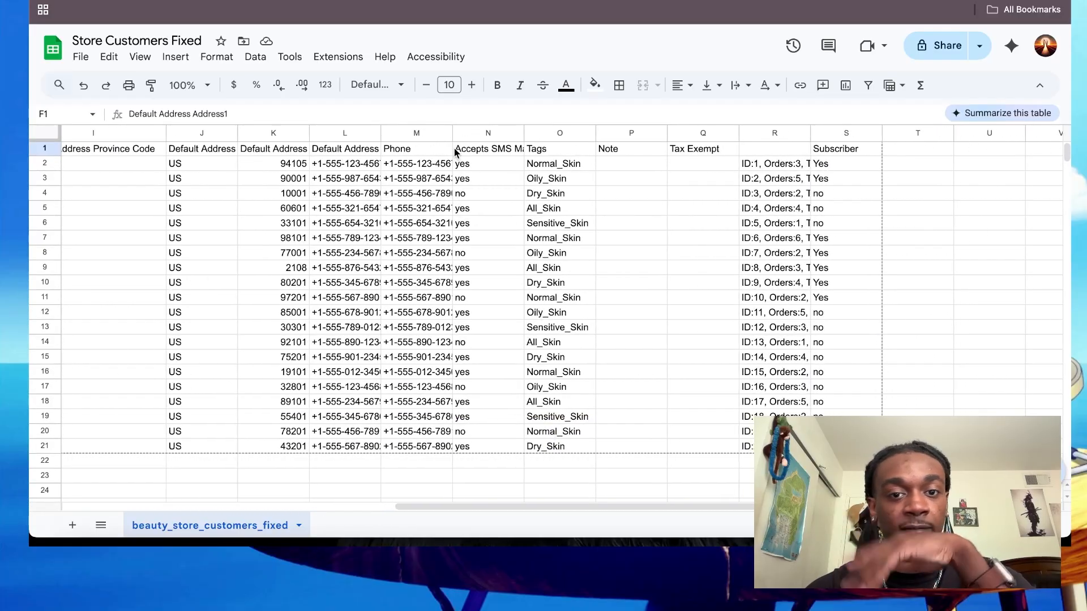
click(477, 152)
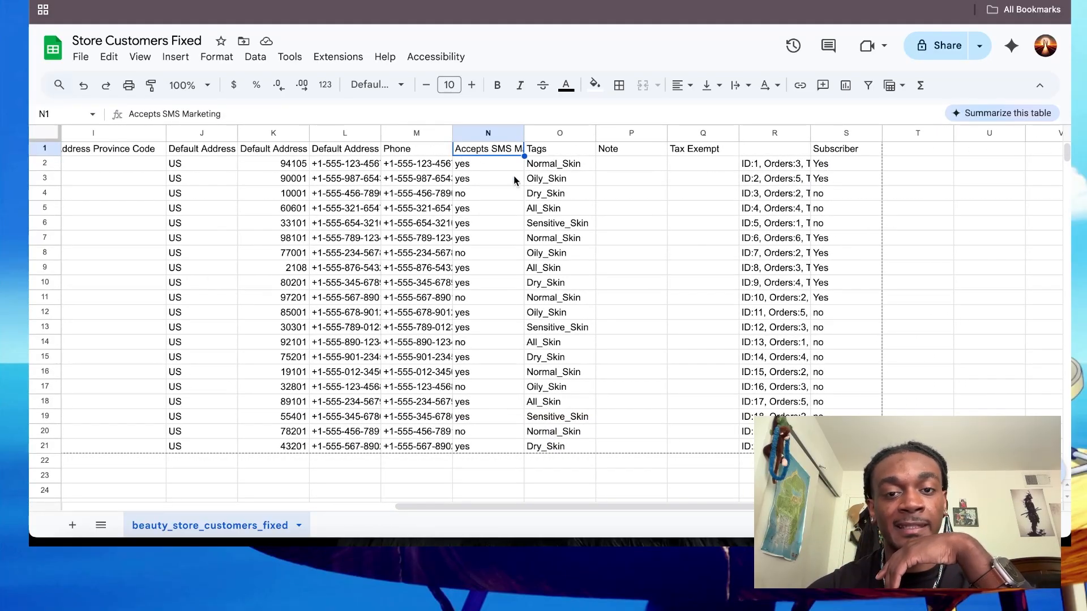
click(836, 149)
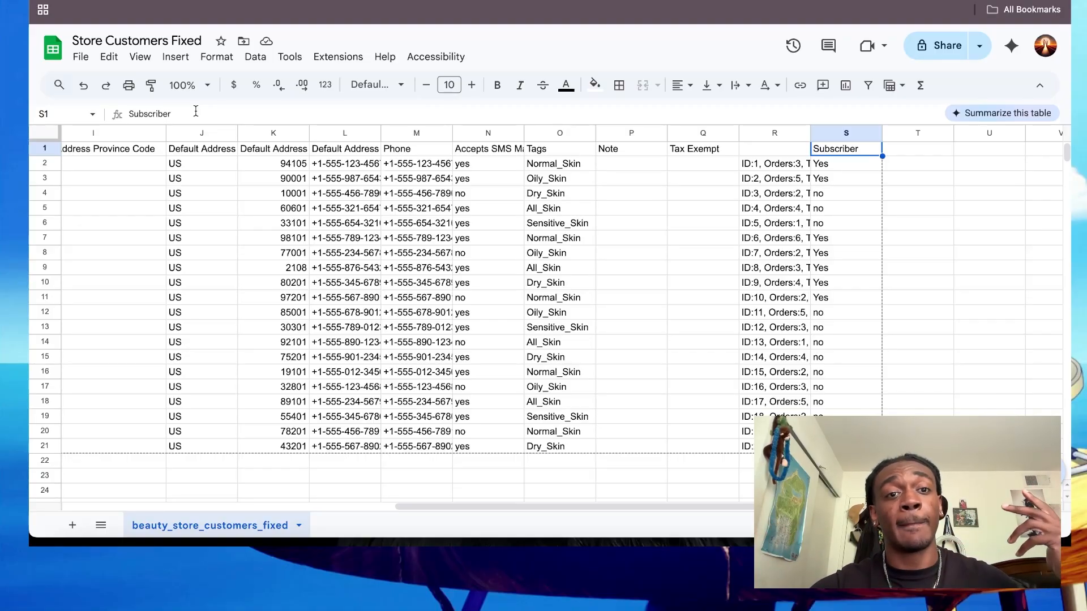
click(601, 210)
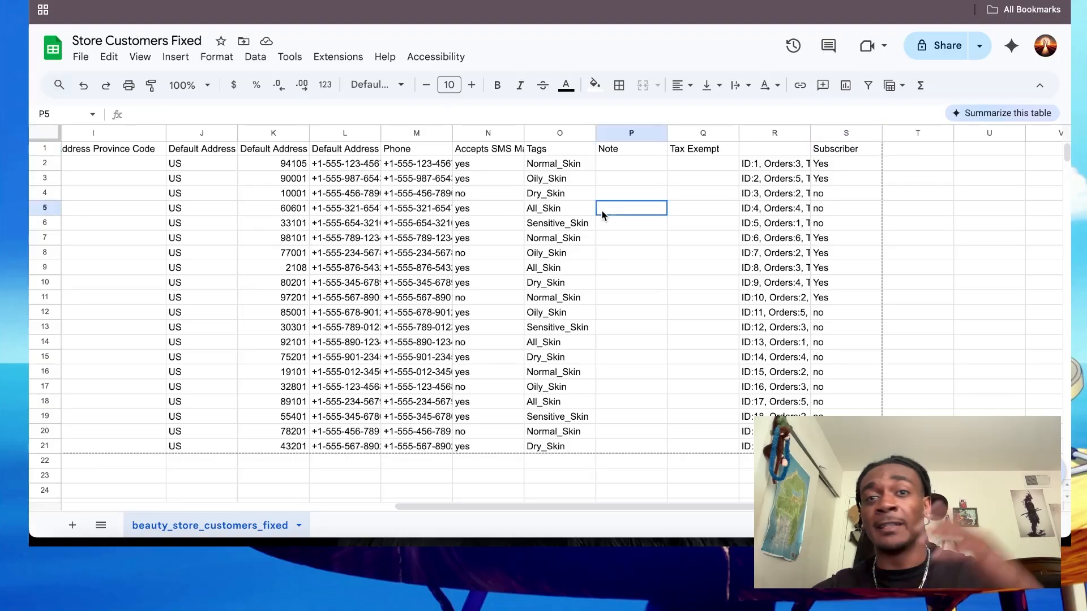
click(839, 149)
scroll(559, 192, left, 10)
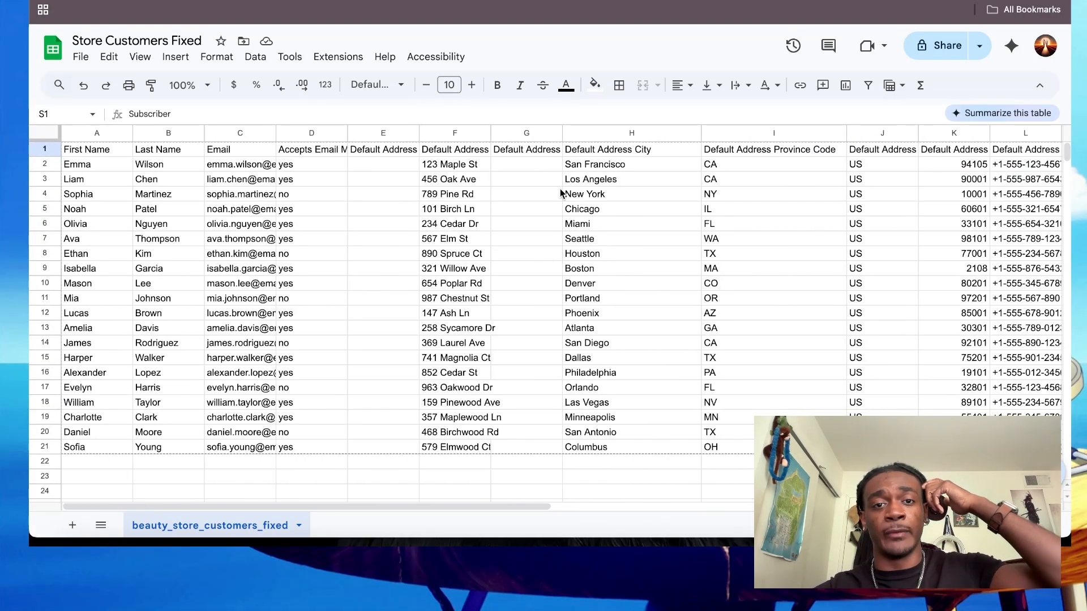
scroll(538, 227, right, 10)
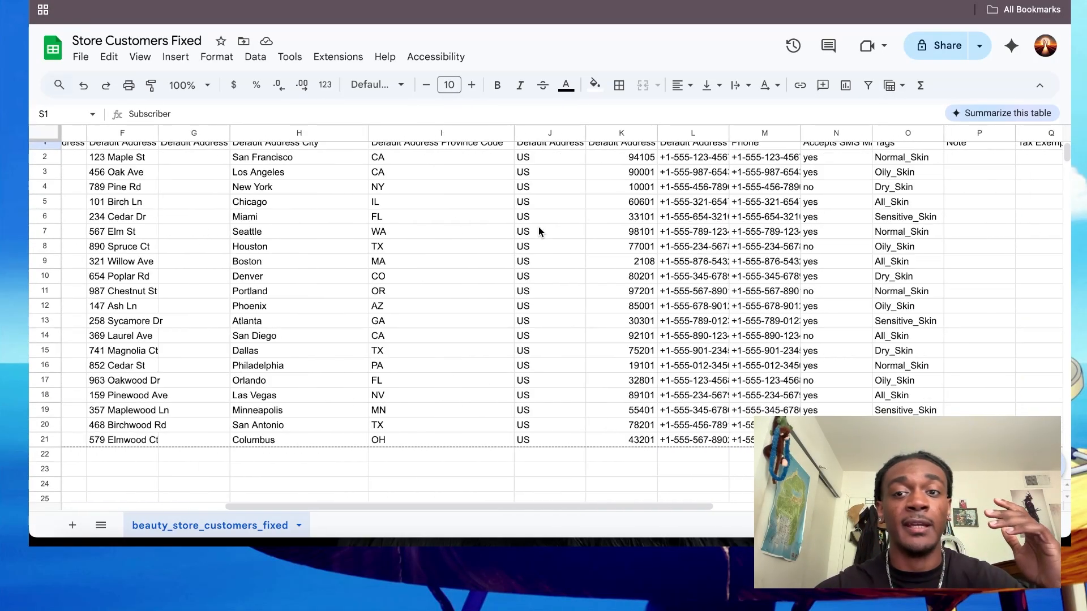
scroll(718, 152, left, 10)
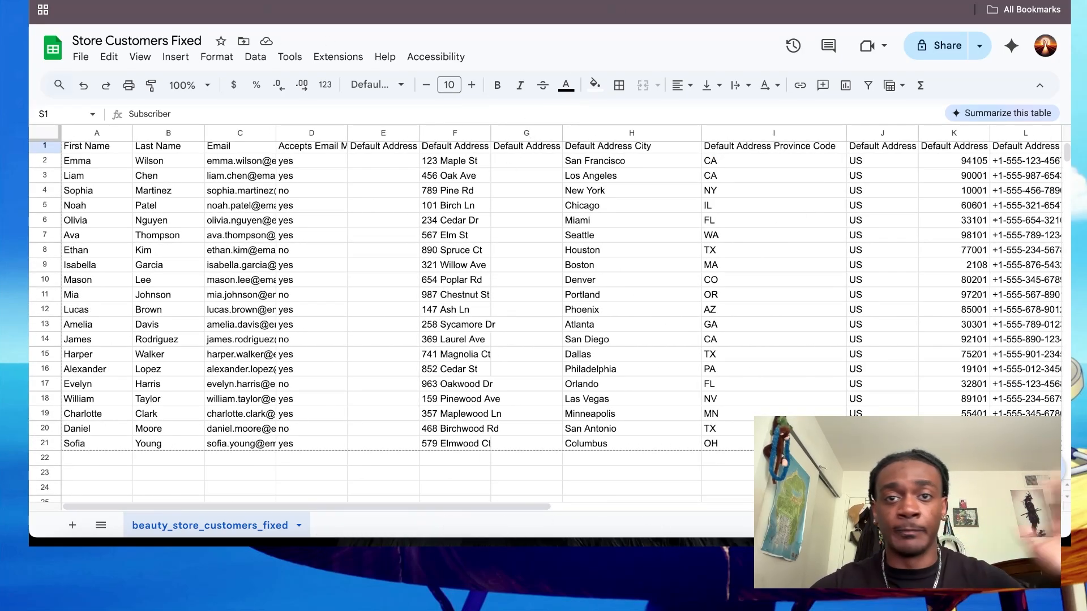
- Return to the n8n workflow, review the If node's conditions and execute its previous nodes to load input data
click(498, 2)
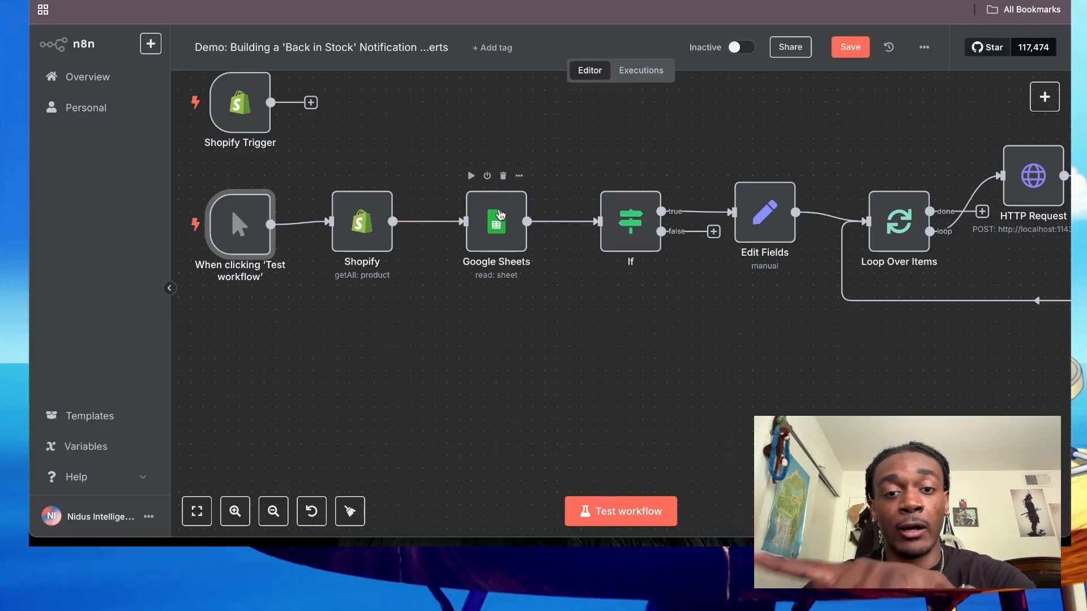
scroll(565, 168, right, 3)
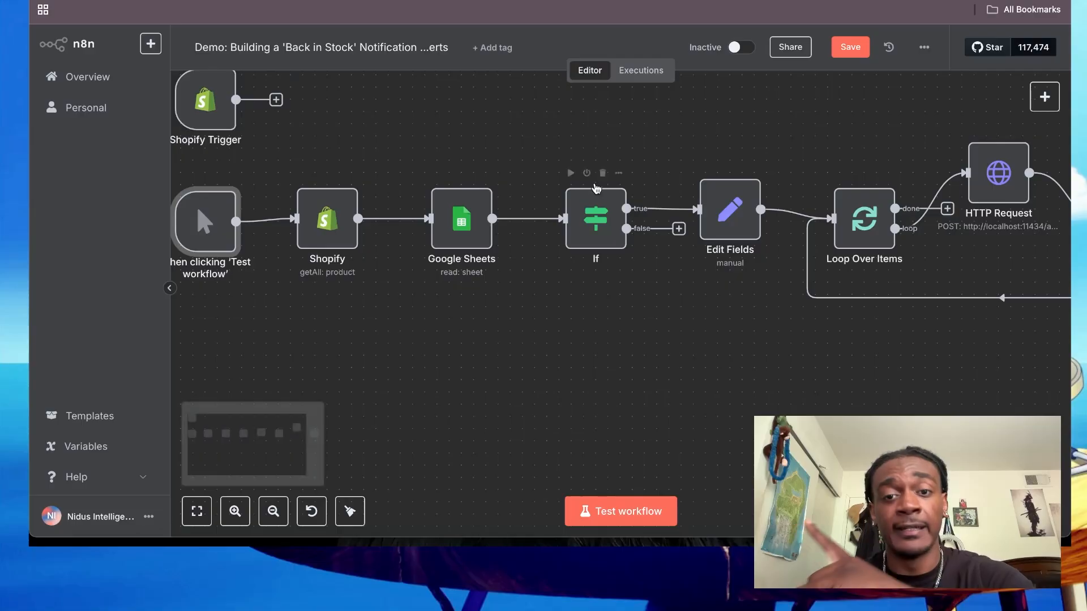
double_click(593, 222)
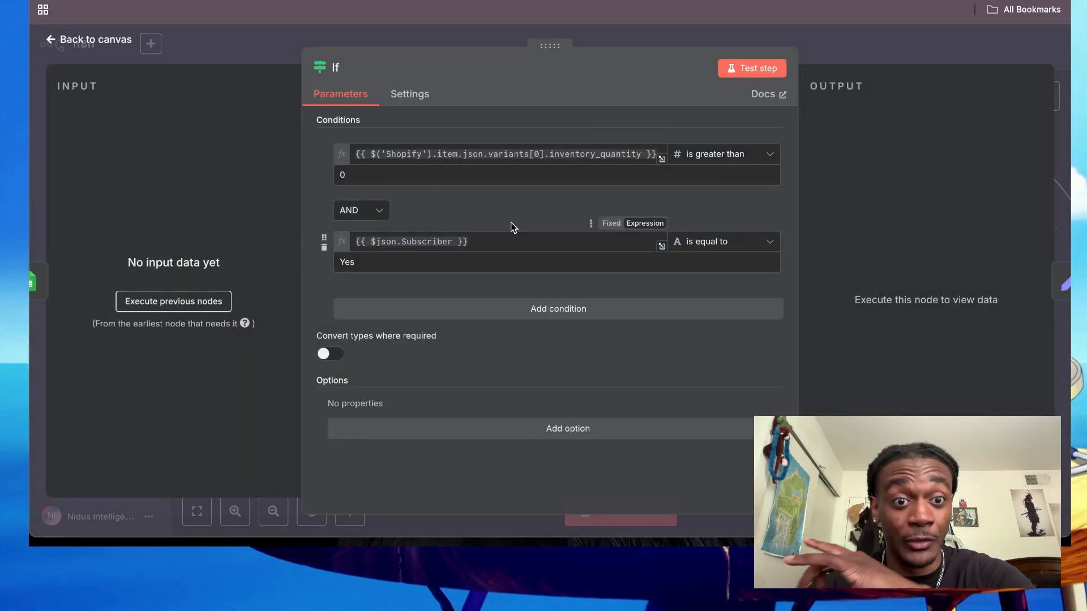
click(181, 301)
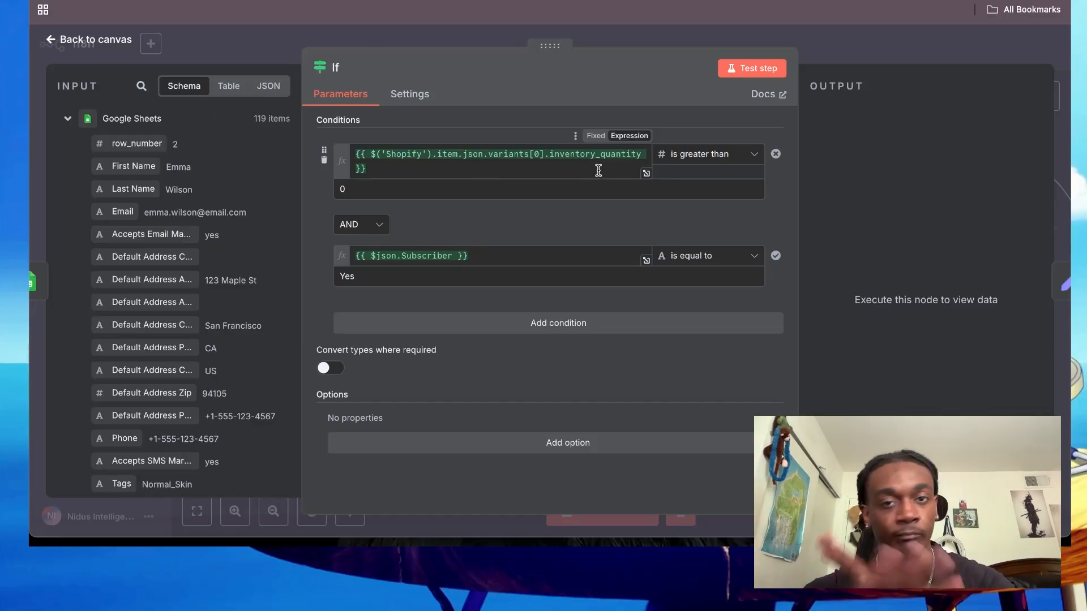
click(632, 32)
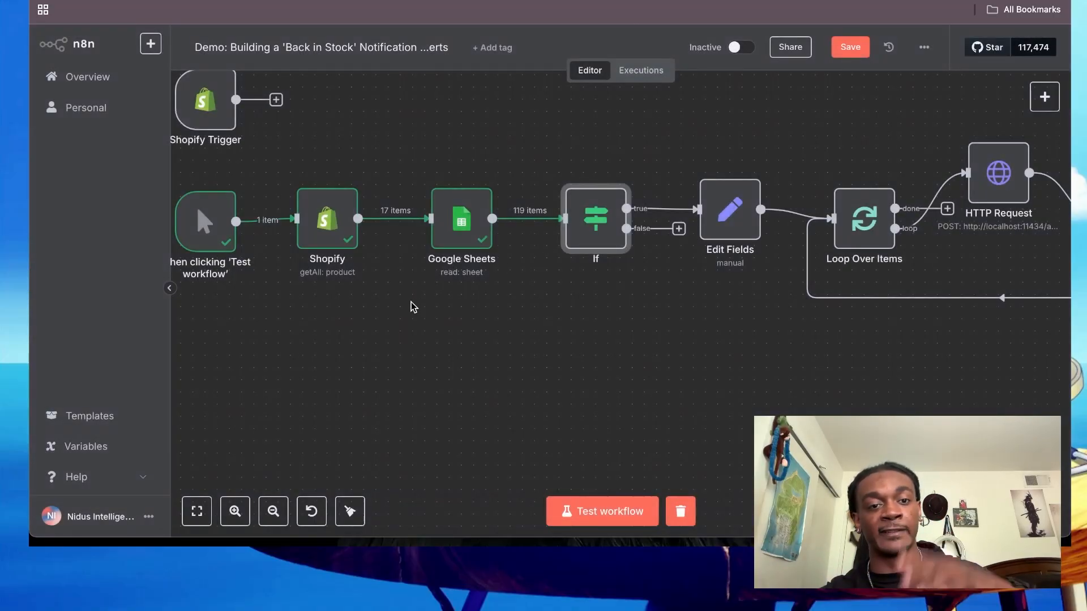
- Move the Shopify Trigger node slightly down, closer to the manual trigger node
scroll(381, 220, up, 1)
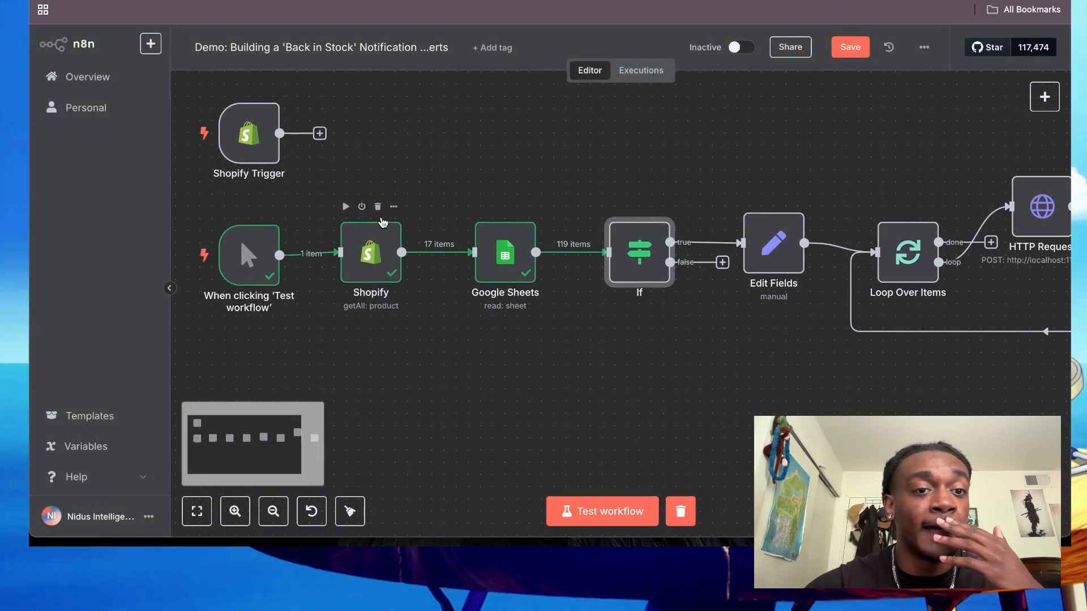
mouse_move(253, 146)
mouse_down()
mouse_move(251, 263)
mouse_move(251, 164)
mouse_up()
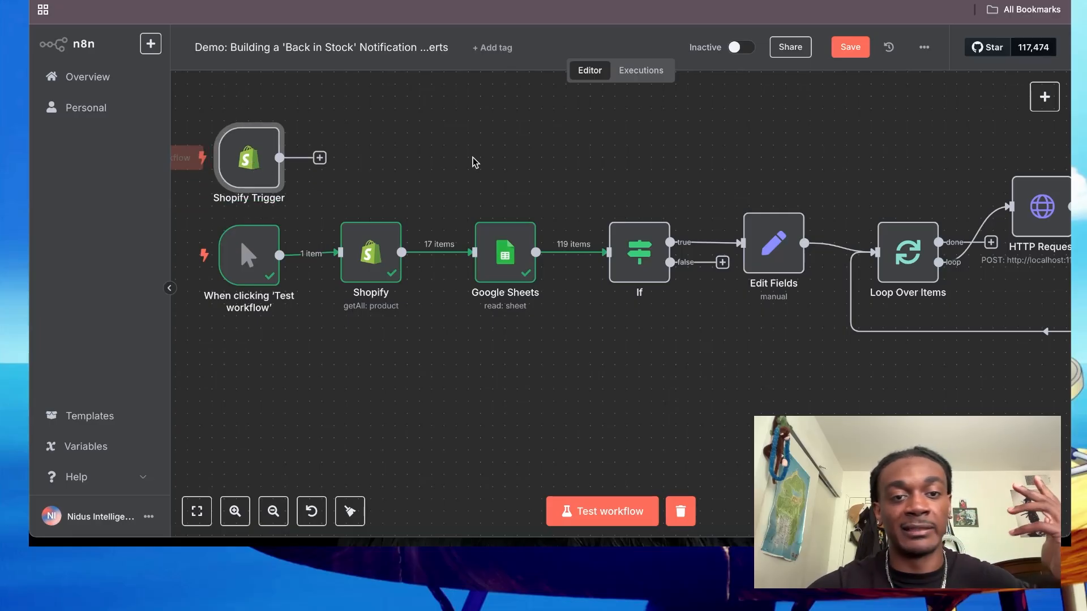
- Execute the If node and move it slightly down and to the left on the canvas
scroll(475, 163, right, 1)
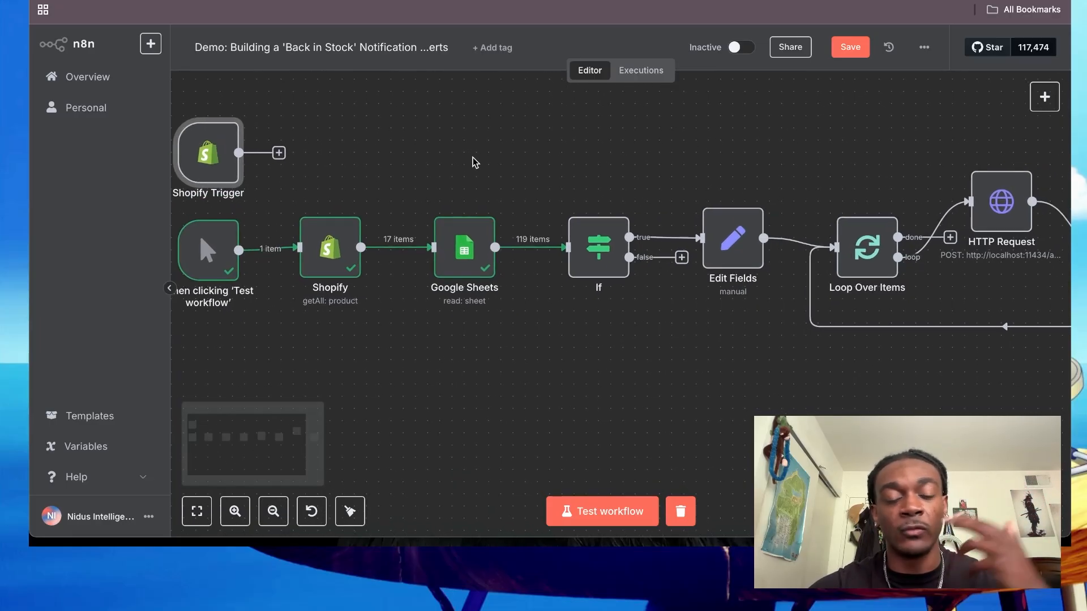
scroll(474, 163, right, 1)
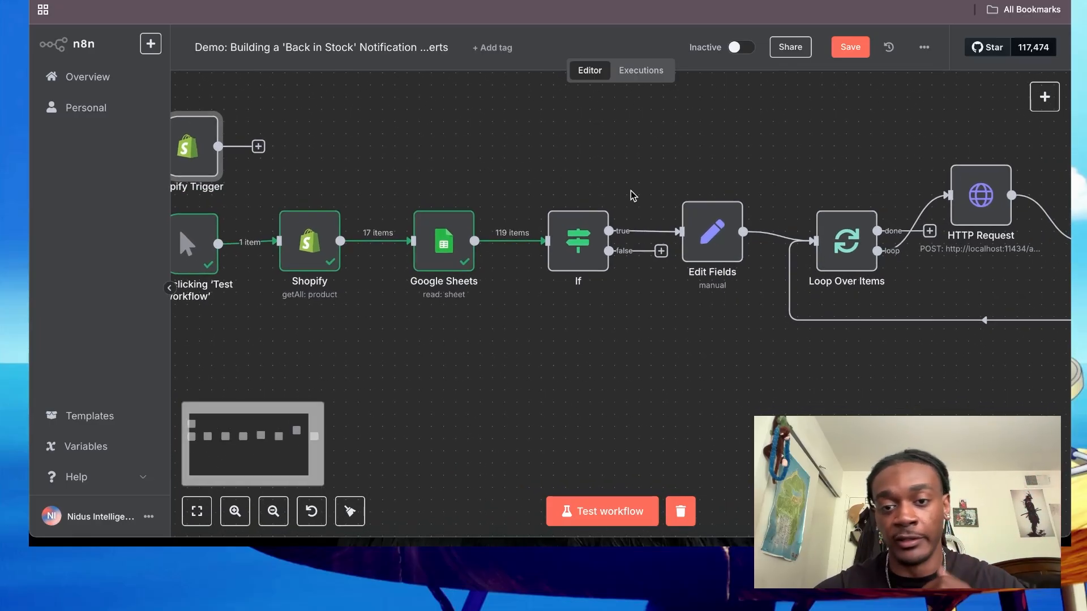
scroll(632, 195, right, 1)
mouse_move(538, 194)
click(516, 189)
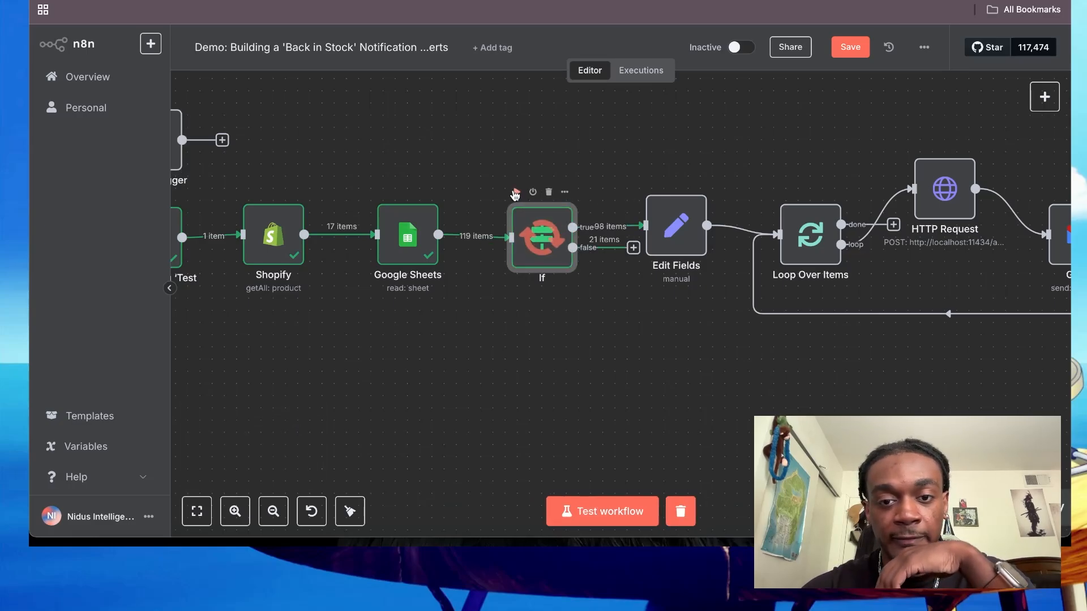
drag(534, 240, 520, 258)
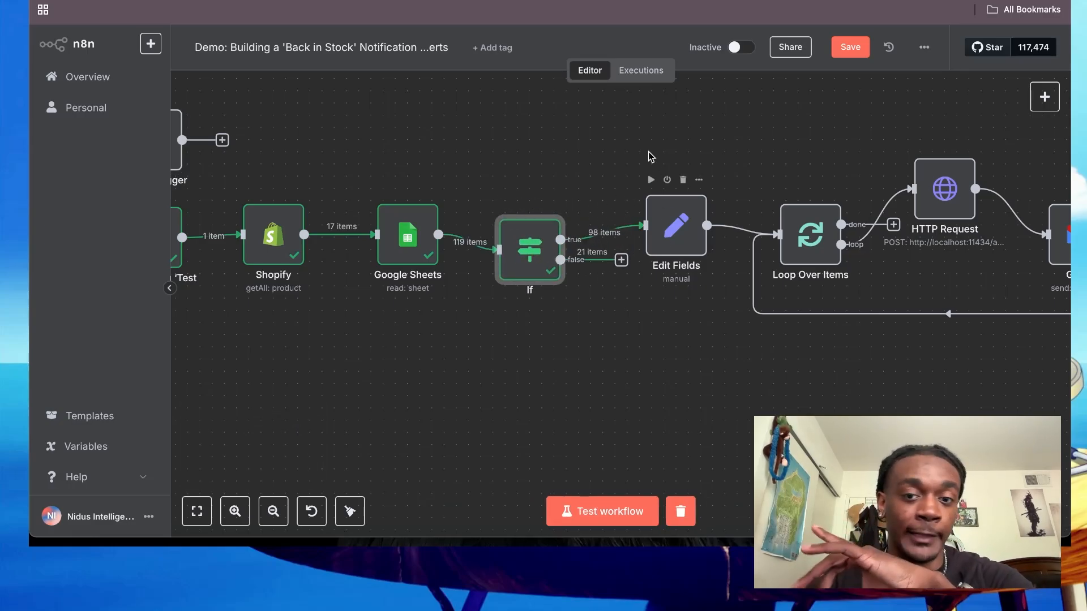
- Open the Edit Fields node and clear the Item Name field's value expression
double_click(664, 222)
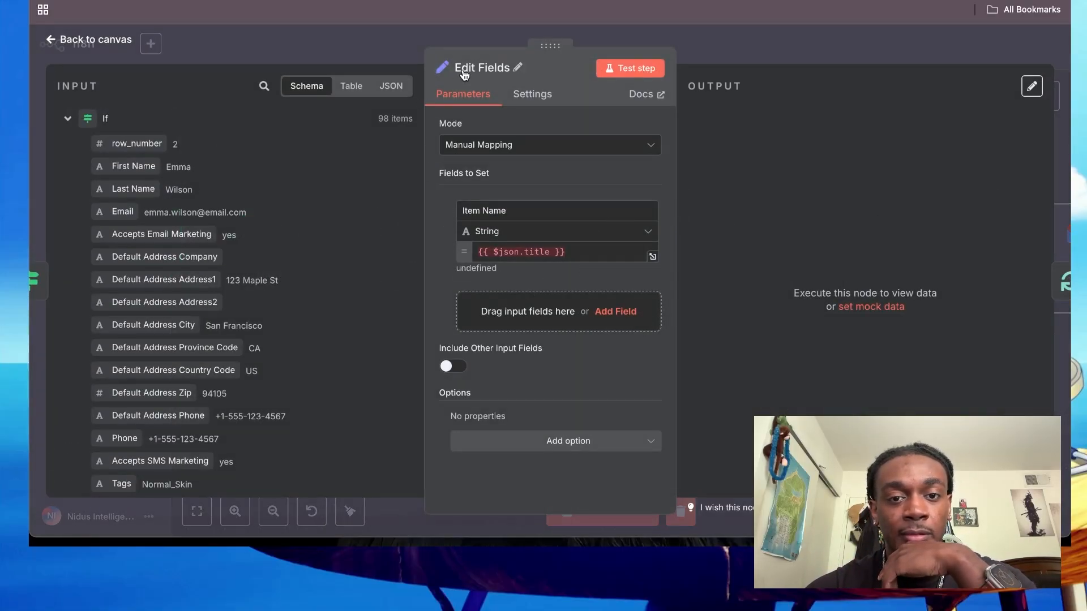
click(577, 253)
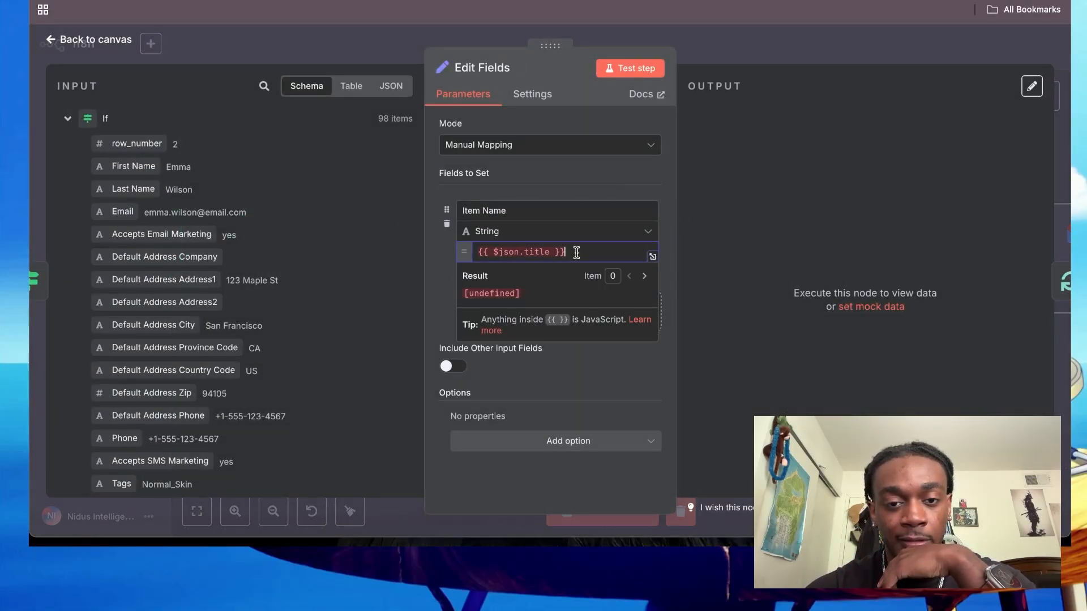
drag(577, 253, 439, 253)
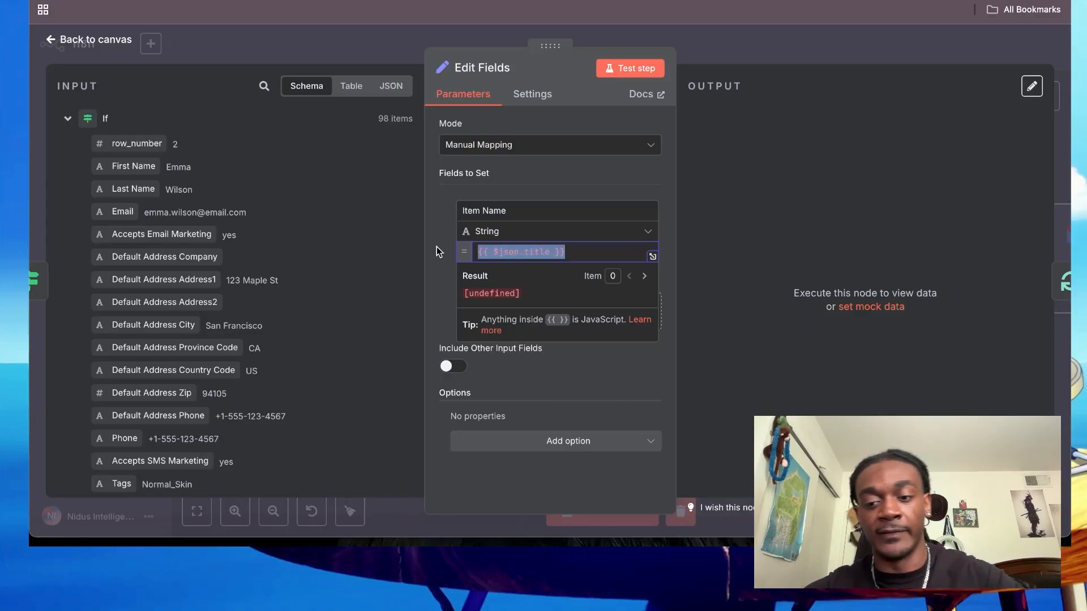
click(428, 293)
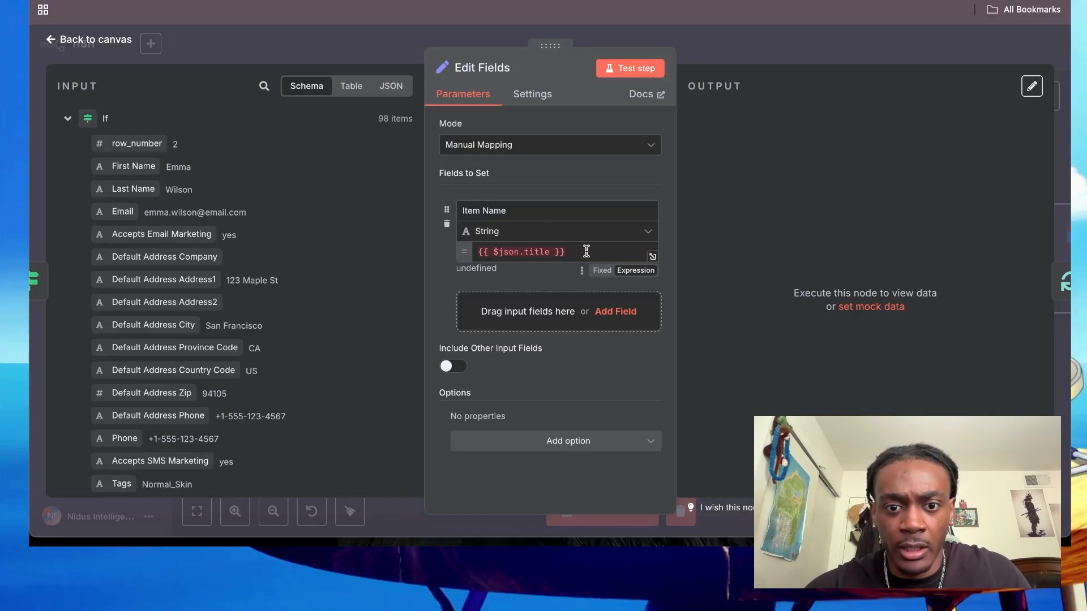
drag(574, 251, 395, 245)
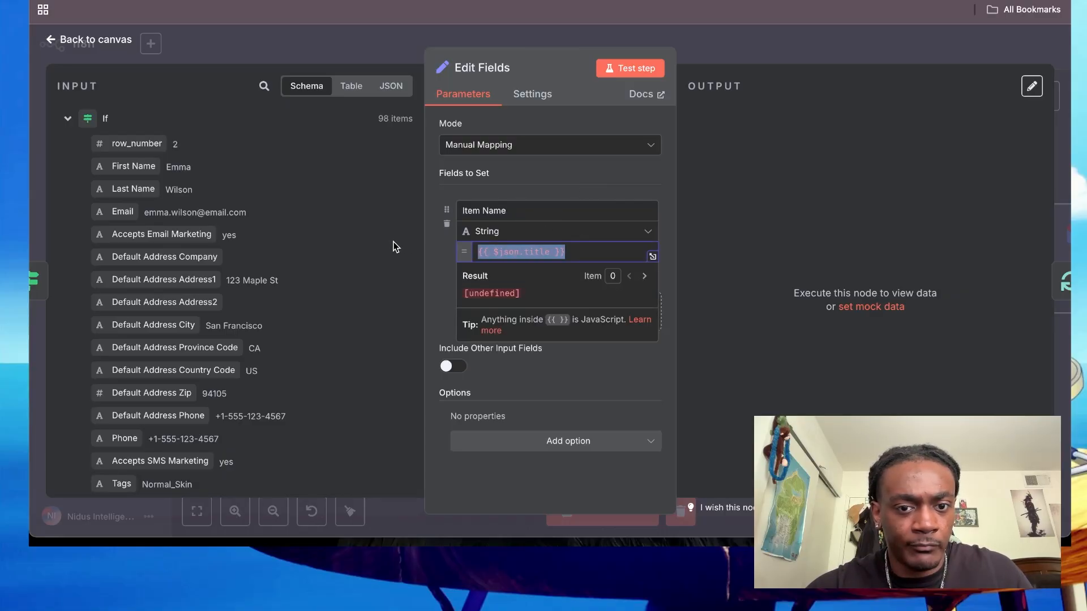
key(BackSpace)
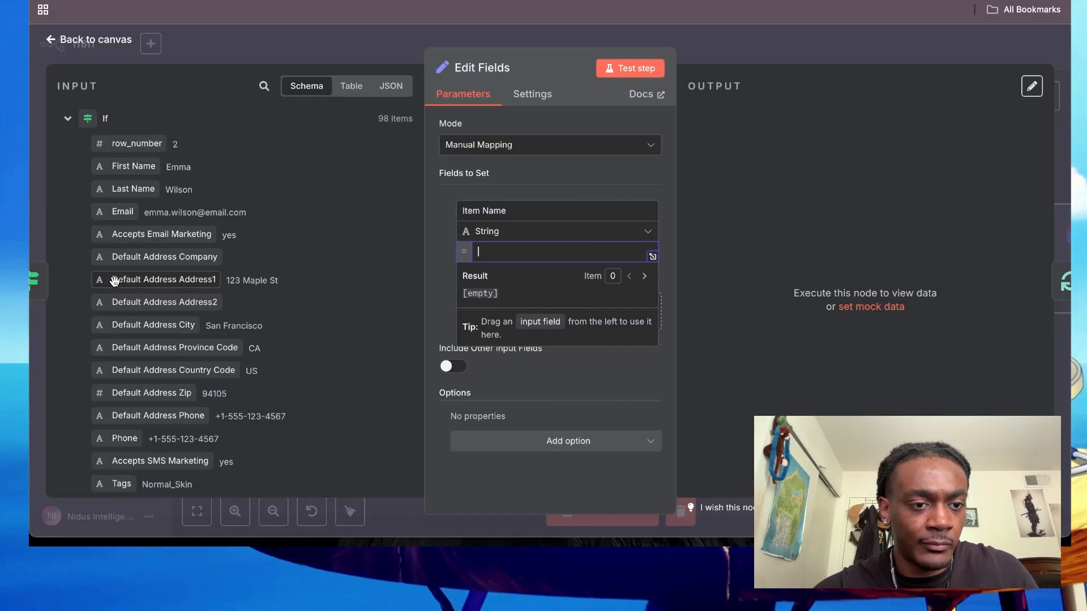
- Map the Shopify node's title field to the Item Name value and return to the canvas
scroll(117, 327, down, 5)
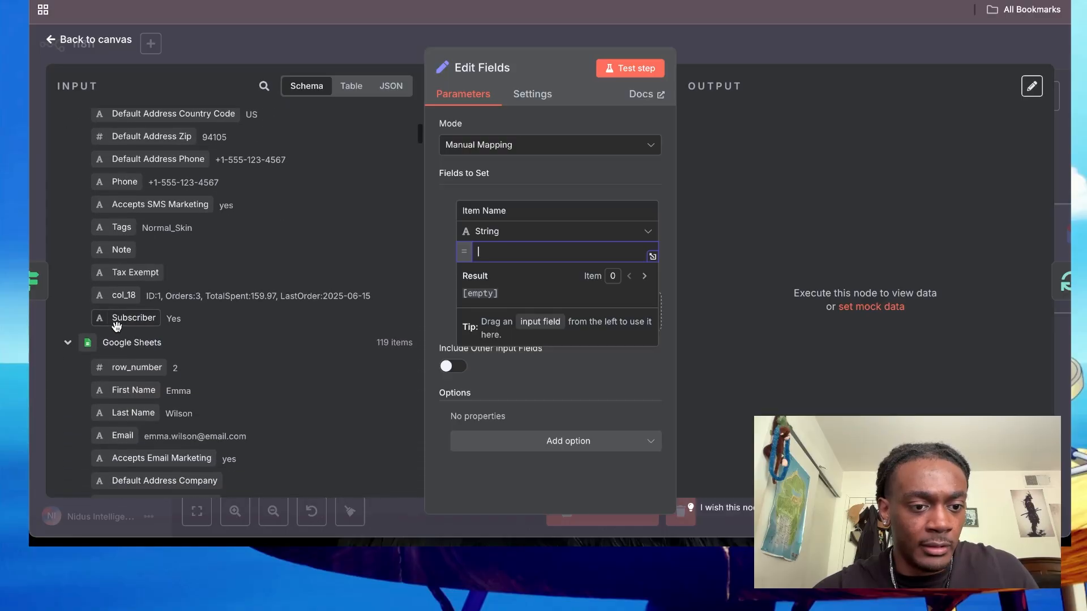
scroll(117, 327, up, 5)
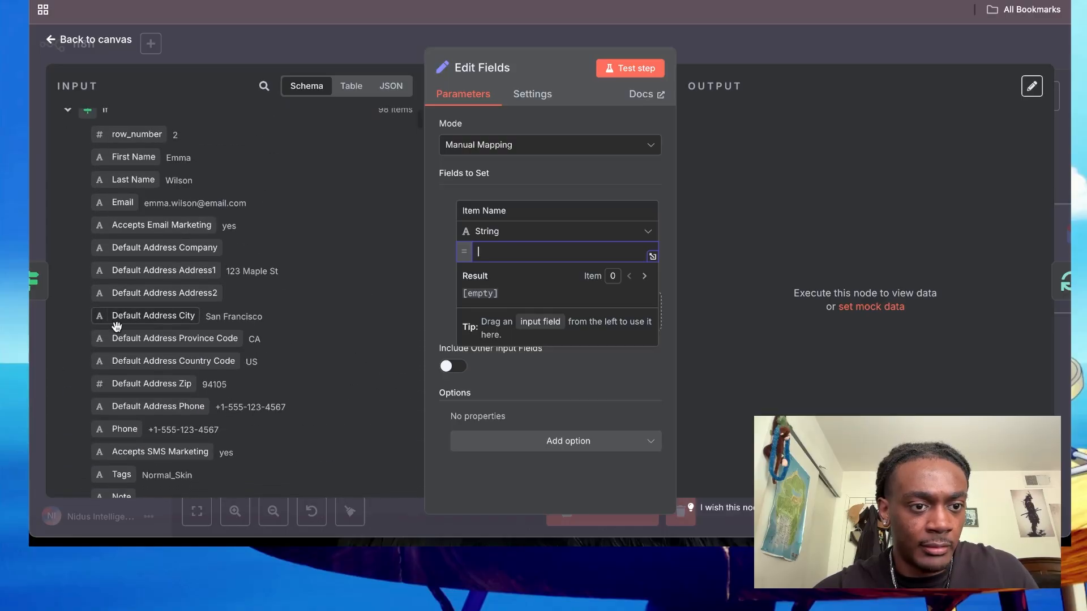
scroll(117, 326, down, 4)
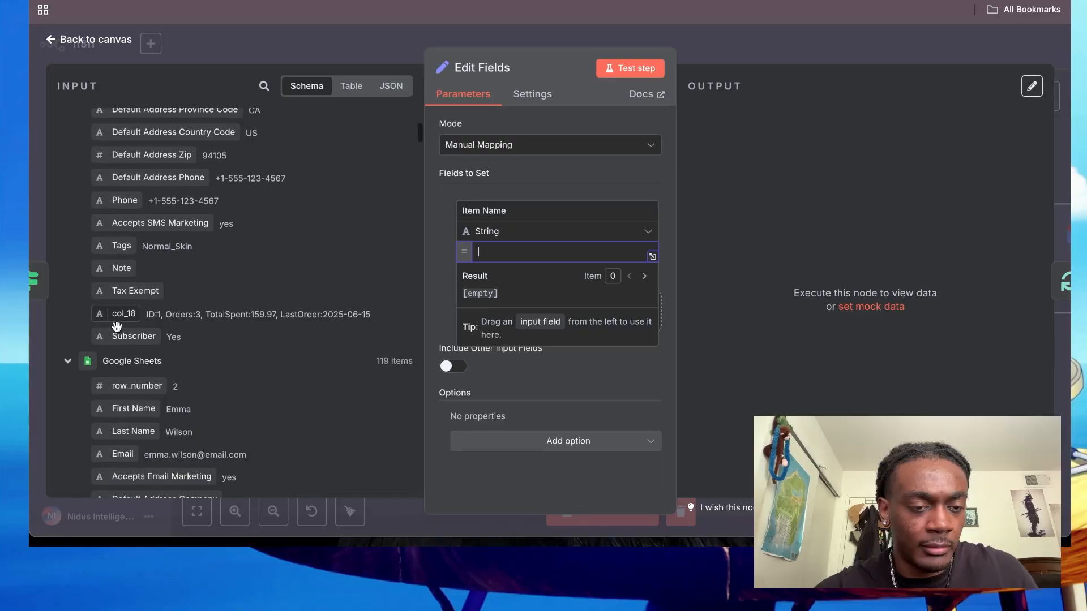
scroll(117, 326, down, 5)
scroll(117, 322, up, 4)
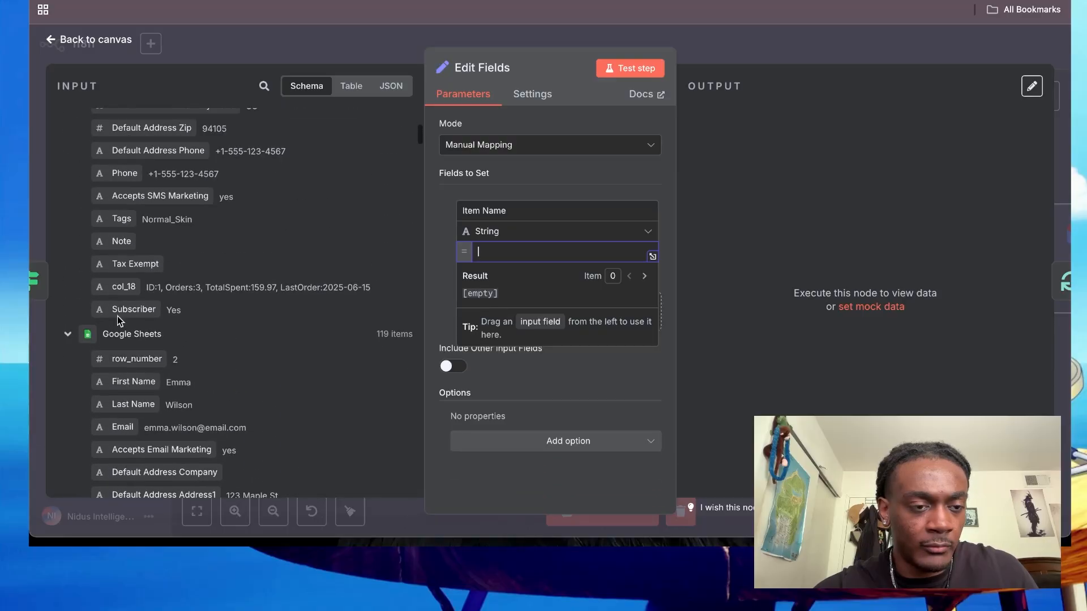
click(66, 335)
scroll(63, 335, down, 2)
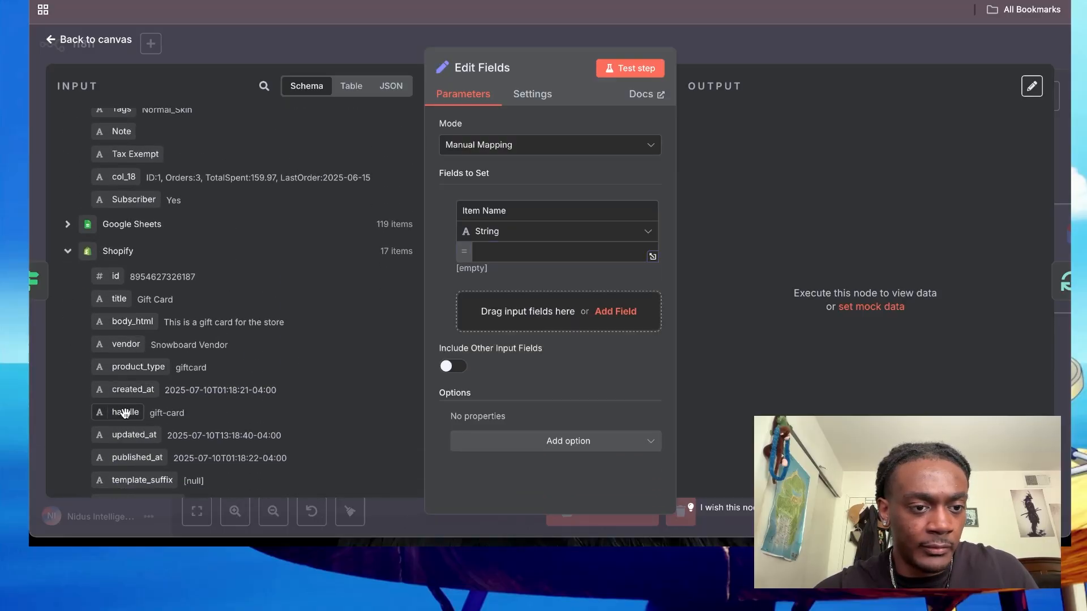
scroll(125, 413, down, 1)
drag(121, 272, 517, 256)
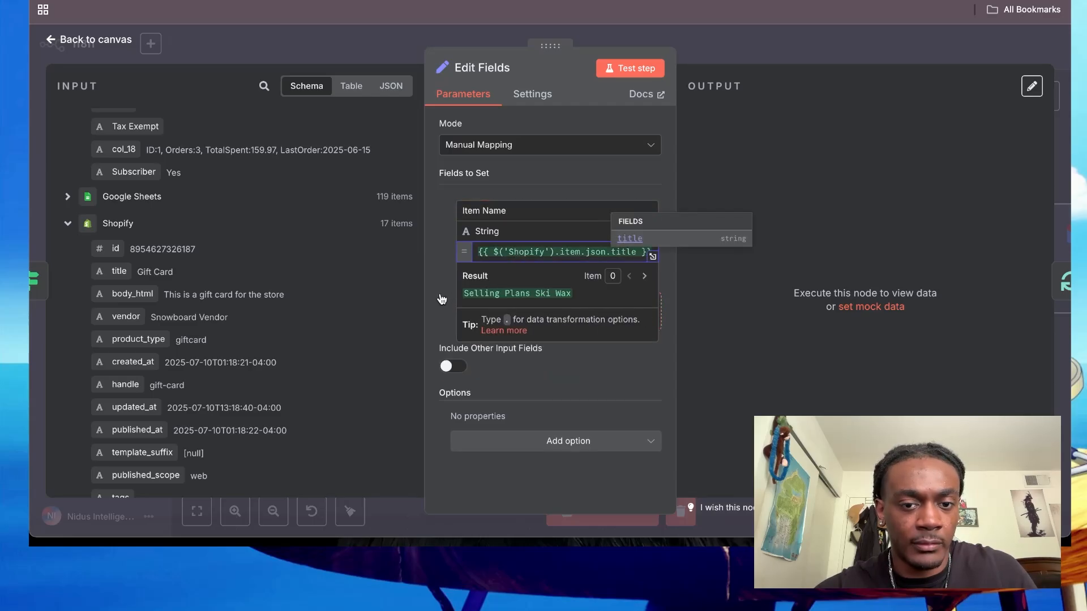
click(753, 44)
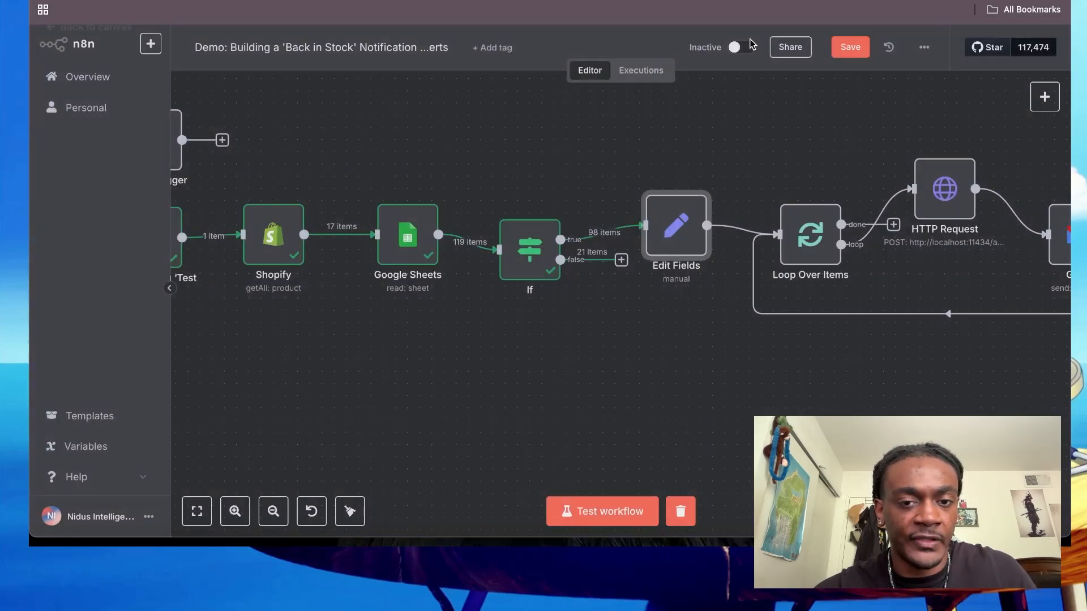
- Reopen the Edit Fields node and check the Item Name field's mapping
double_click(658, 211)
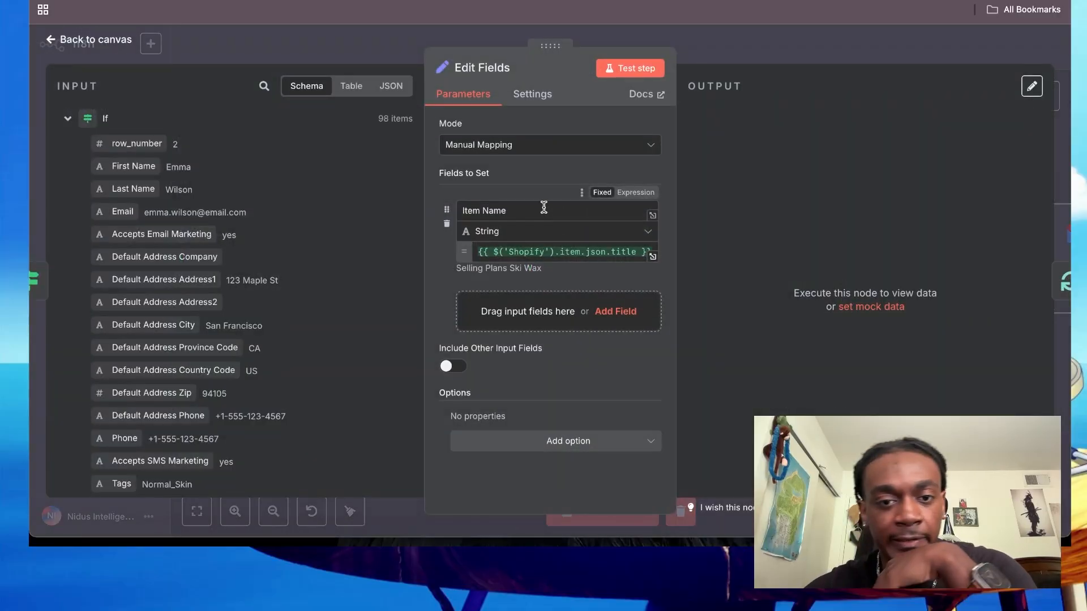
click(523, 211)
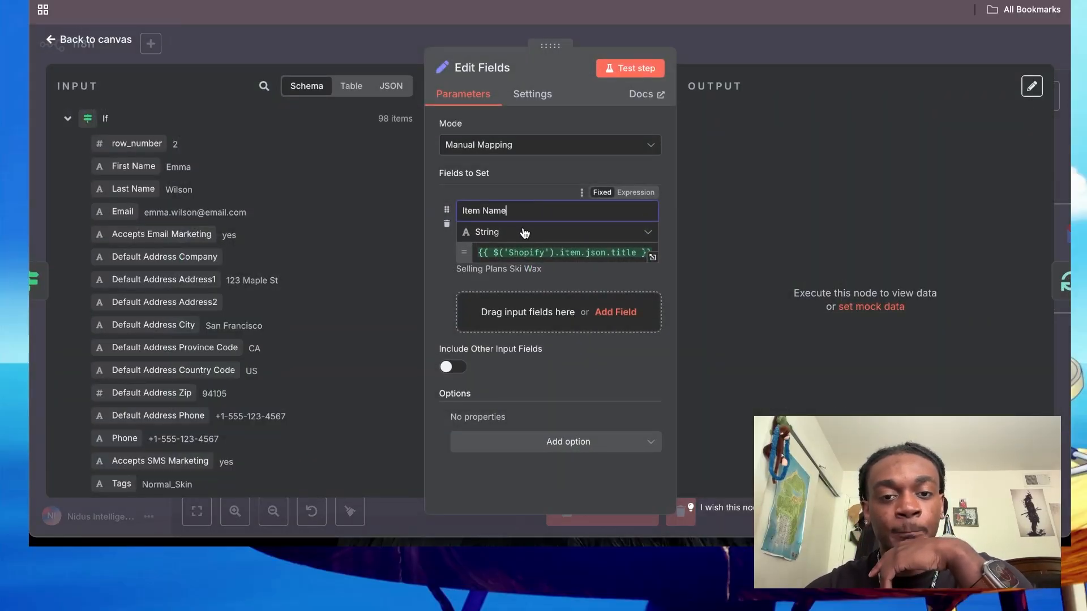
click(810, 43)
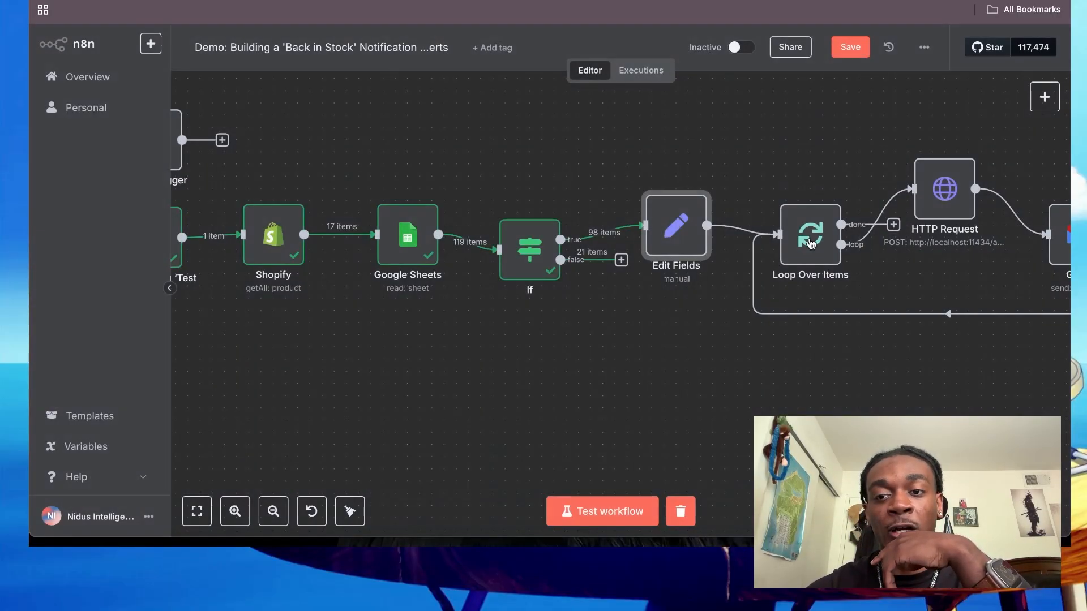
- Execute the Edit Fields node and examine its Item Name output on different pages and the Shopify input fields
scroll(810, 244, right, 8)
scroll(623, 255, left, 5)
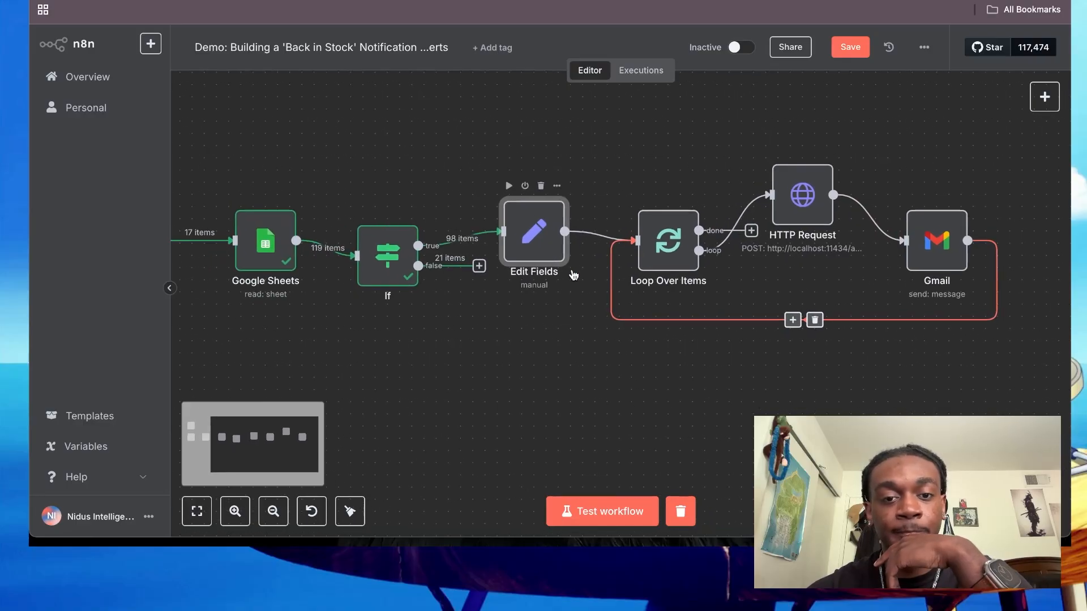
click(508, 187)
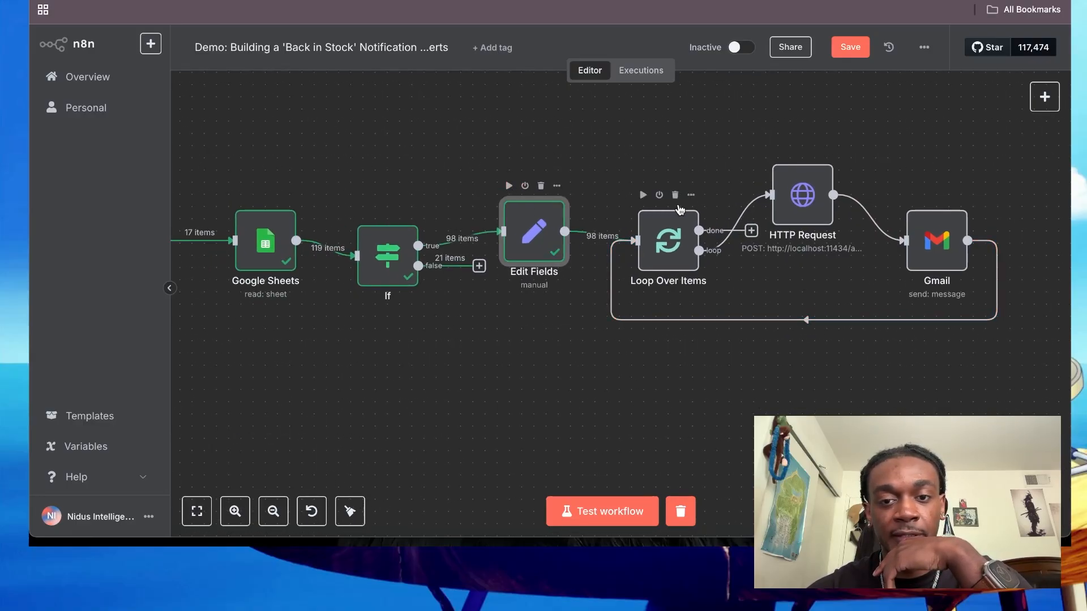
double_click(505, 229)
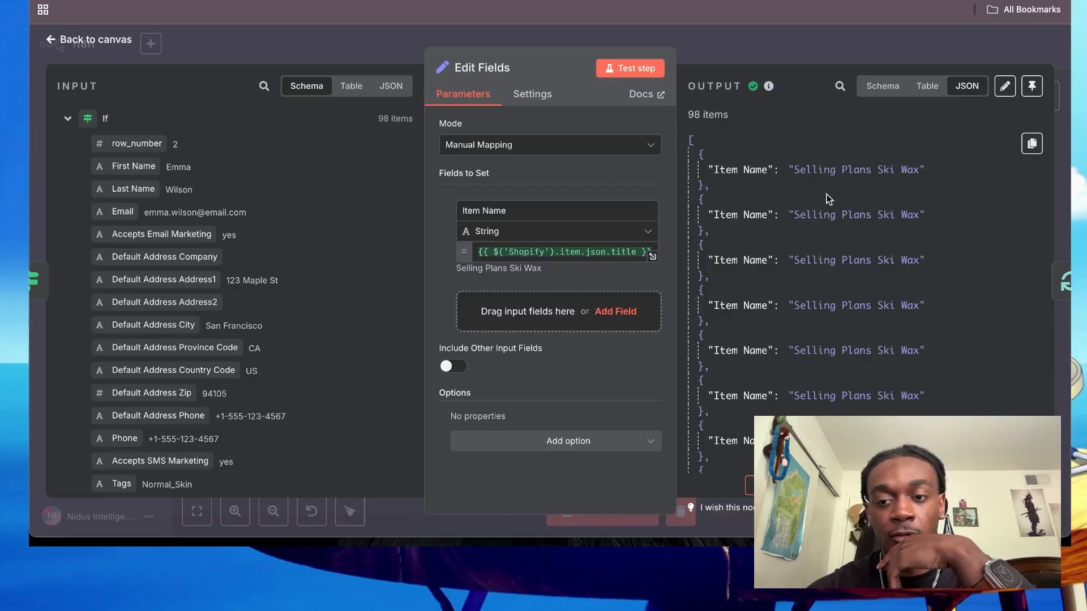
scroll(826, 195, down, 20)
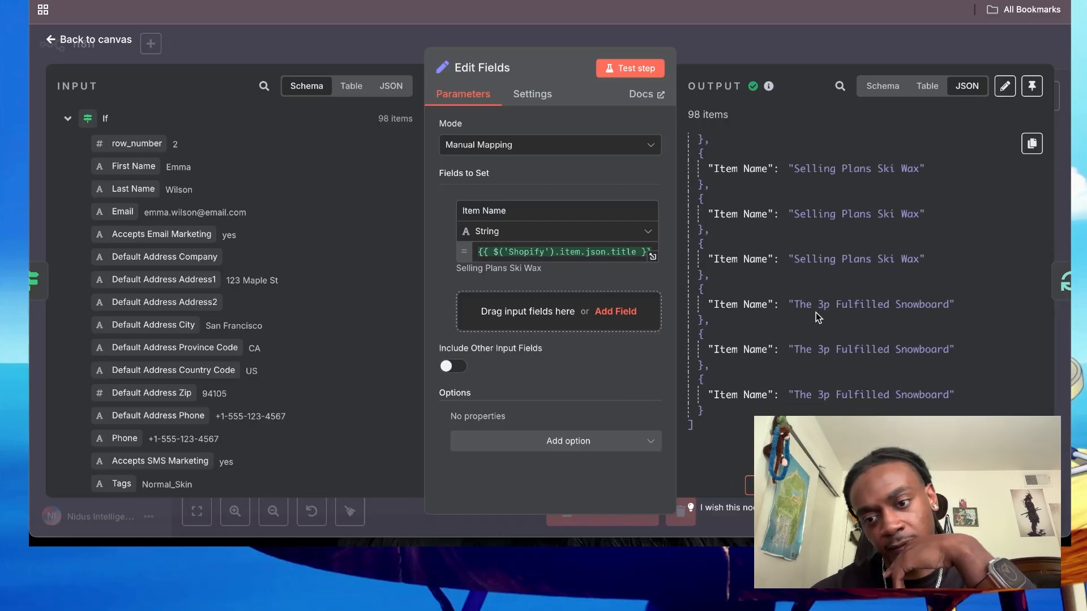
click(778, 485)
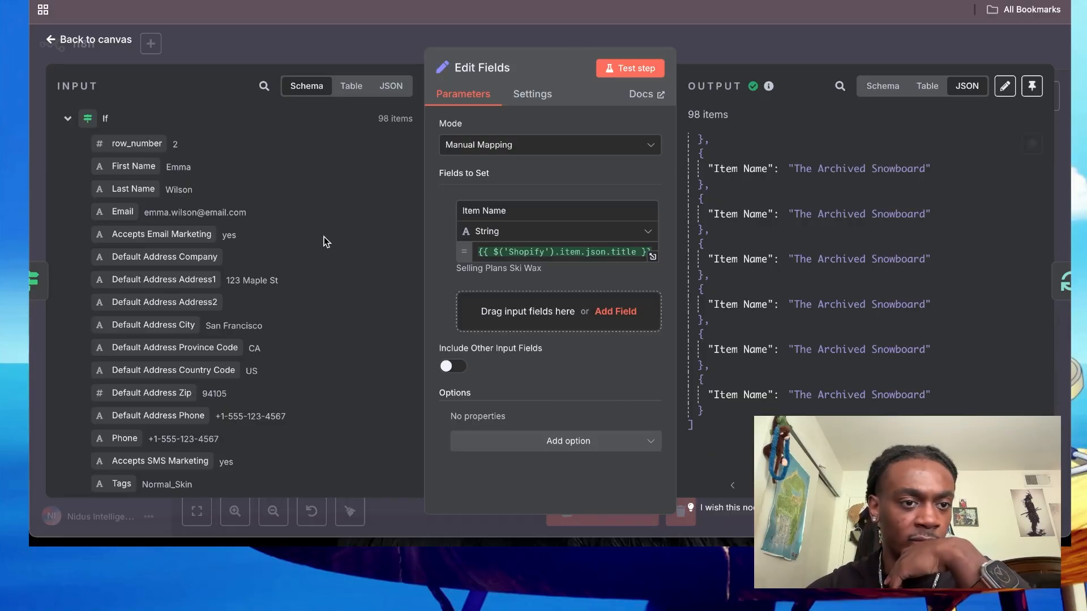
scroll(272, 299, down, 15)
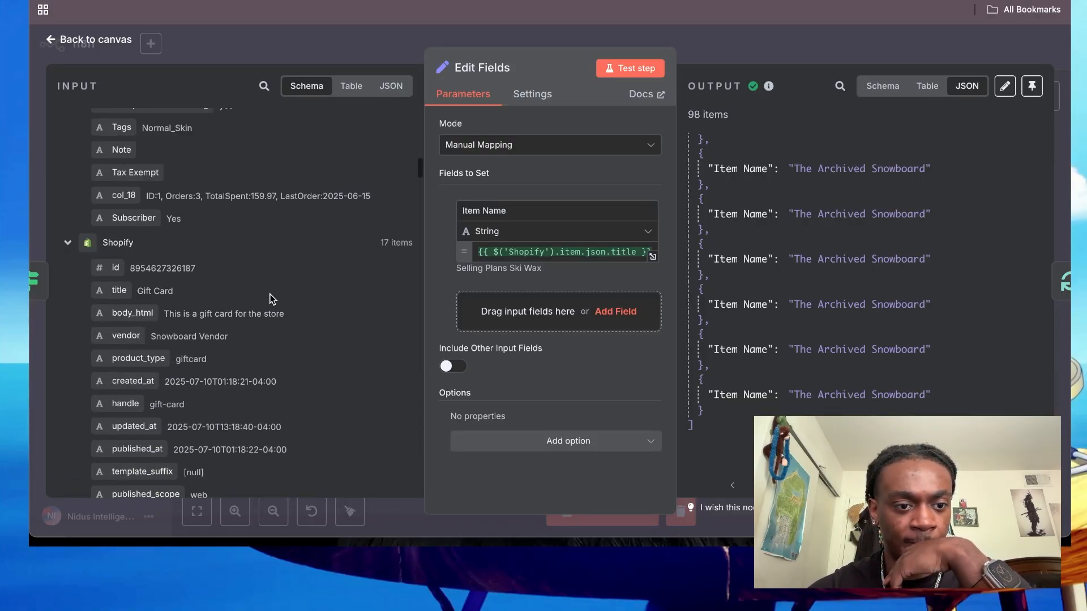
click(366, 39)
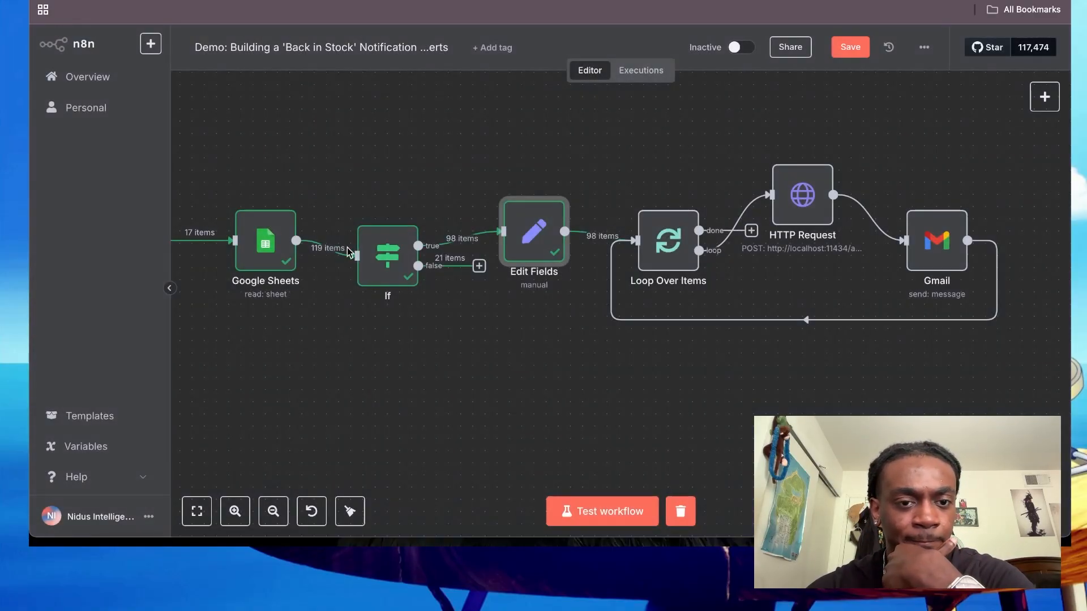
- Move the If node further down, below the line of the Google Sheets and Edit Fields nodes
scroll(385, 359, left, 3)
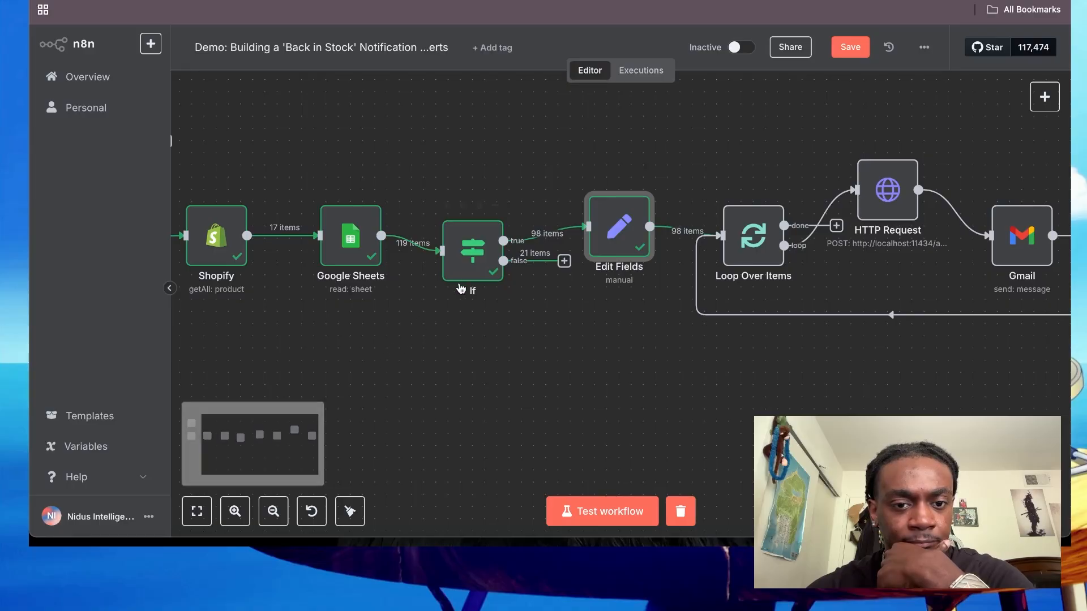
drag(477, 267, 464, 306)
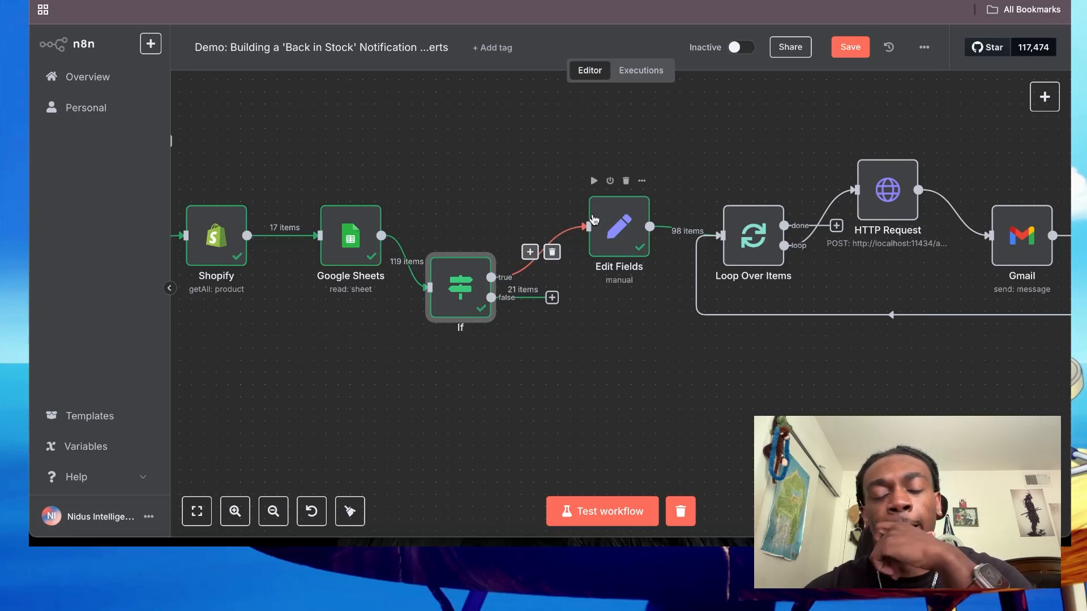
- Examine the Edit Fields node's output as a table
double_click(619, 226)
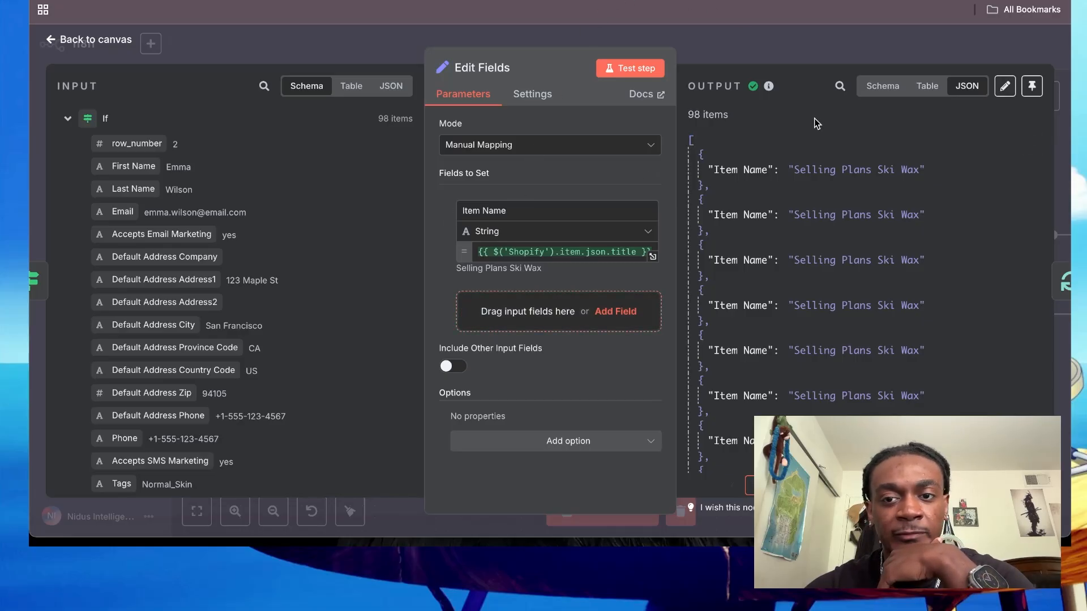
click(926, 86)
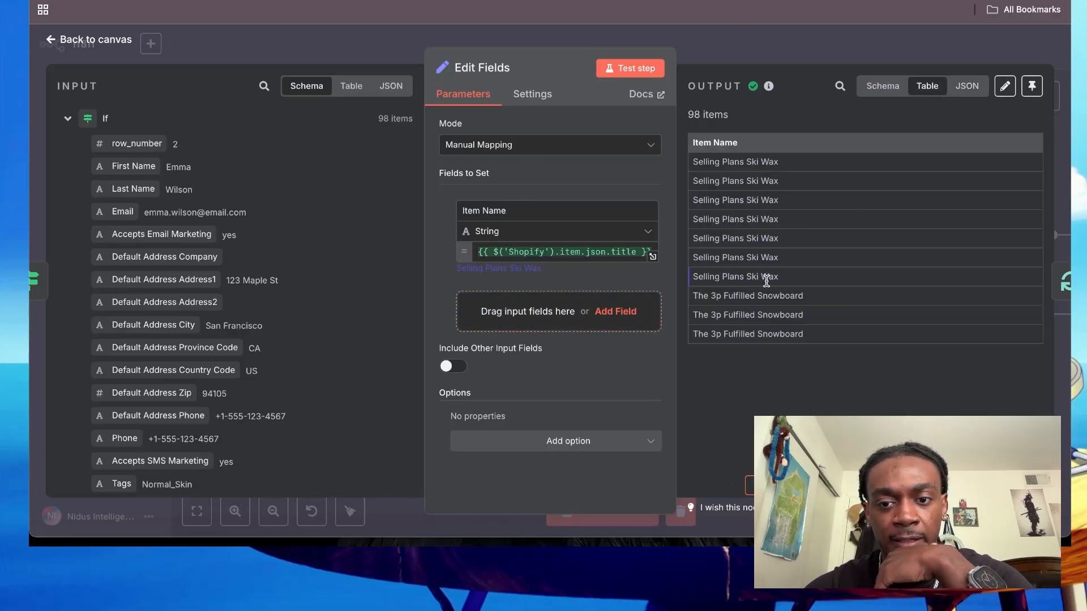
click(762, 26)
- Open the Google Sheets node and examine its customer output in table, schema and JSON form
scroll(280, 347, left, 1)
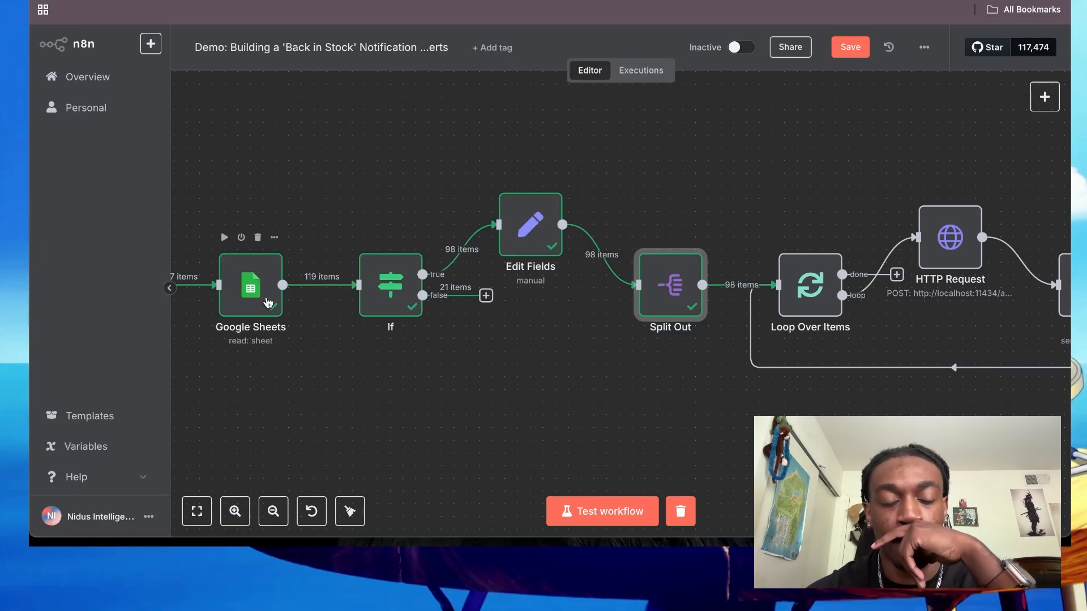
double_click(245, 287)
scroll(860, 283, right, 5)
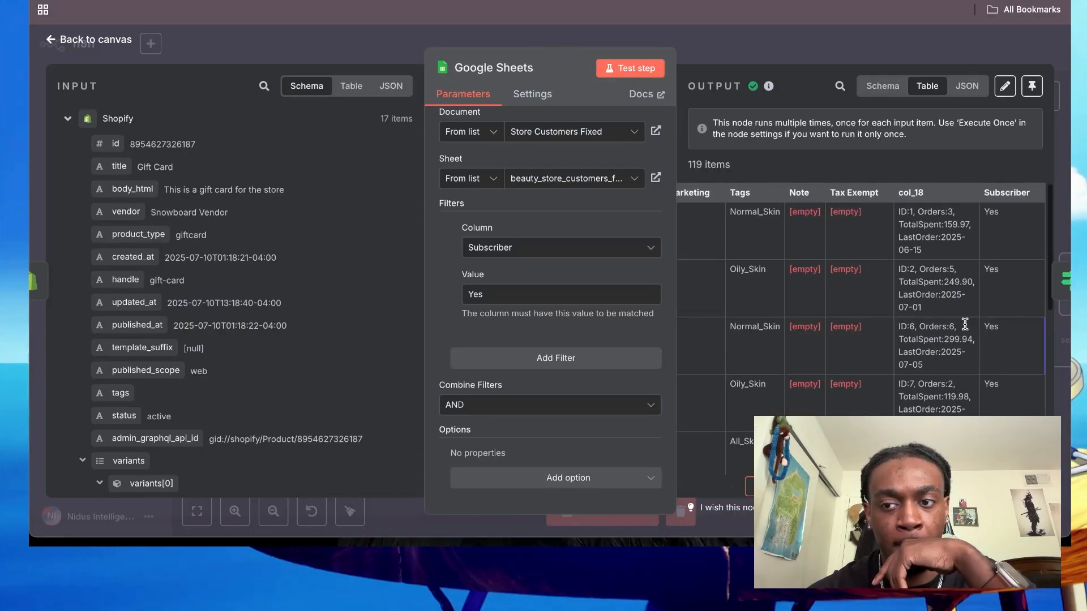
scroll(799, 321, left, 10)
click(882, 86)
click(967, 86)
scroll(866, 311, down, 5)
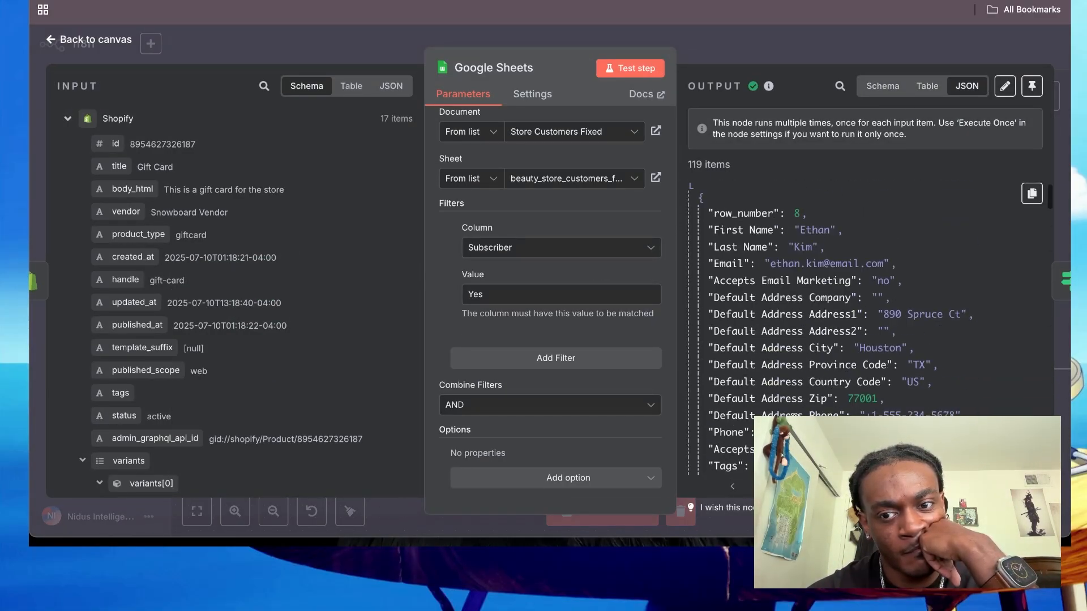
click(89, 40)
- Add the Return only First Matching Row option to the Google Sheets node, enable it and test the step
double_click(508, 309)
scroll(497, 437, down, 5)
click(509, 477)
click(512, 441)
click(475, 472)
click(638, 67)
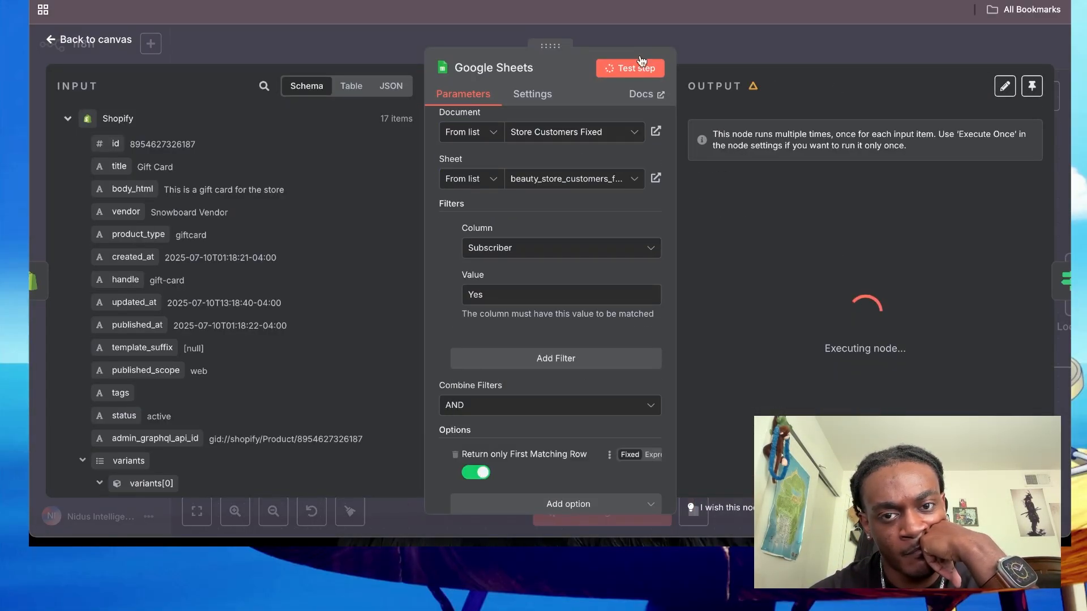
scroll(790, 253, down, 3)
key(Escape)
key(super+space)
text(cal)
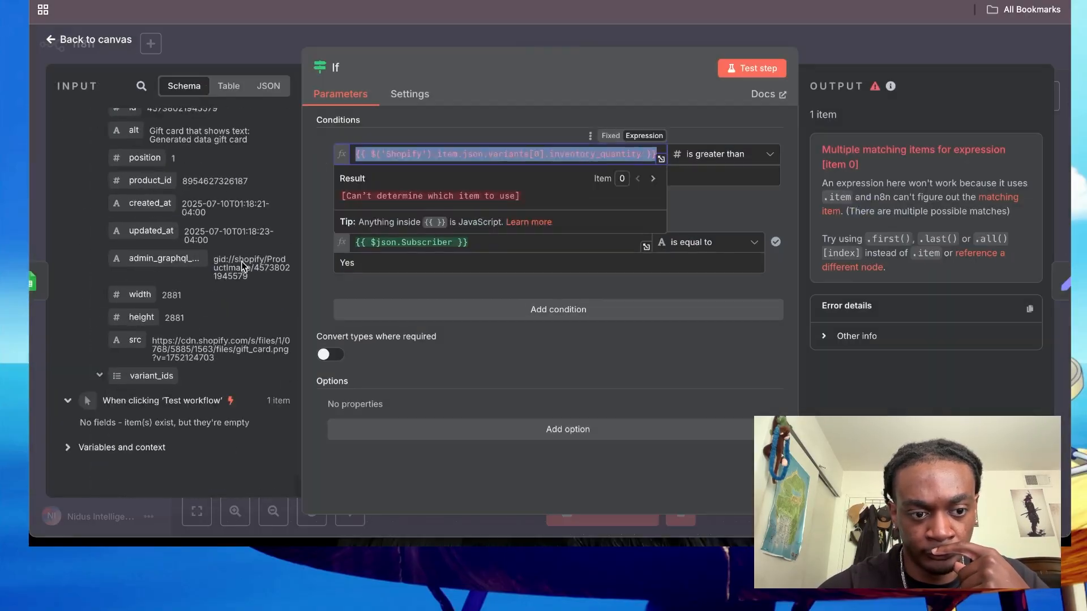
- Clear the If node's first condition expression and add inventory_quantity as the second field to aggregate in the Aggregate node
scroll(178, 369, down, 10)
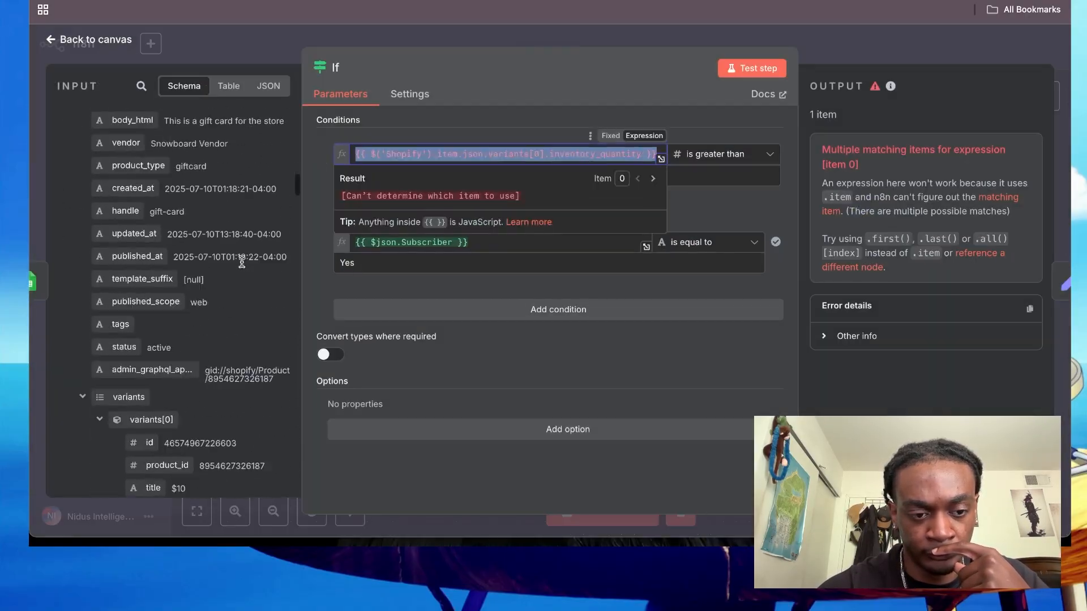
key(BackSpace)
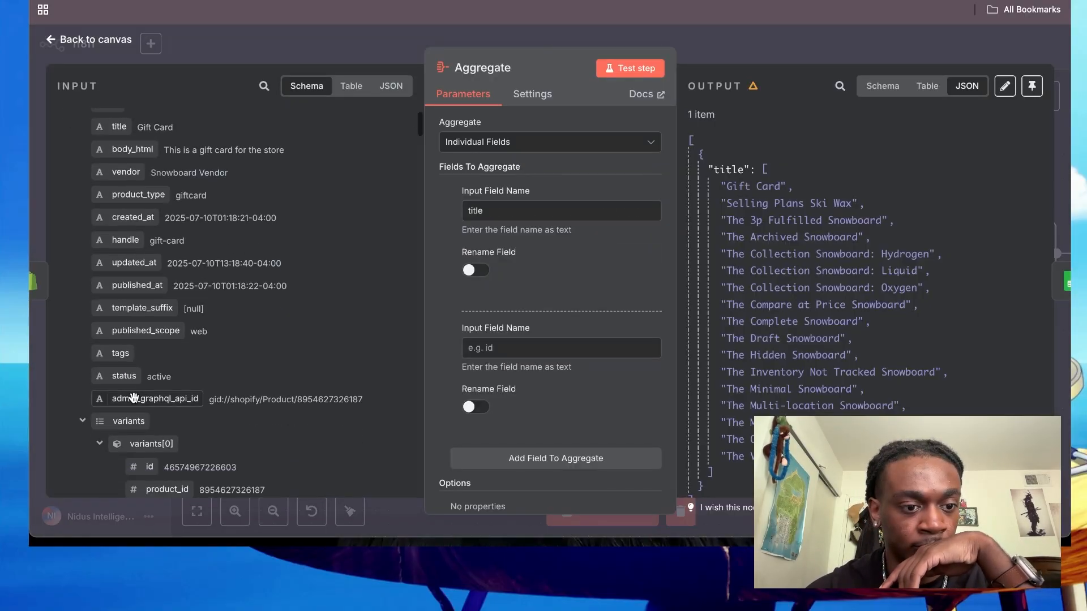
drag(182, 363, 501, 350)
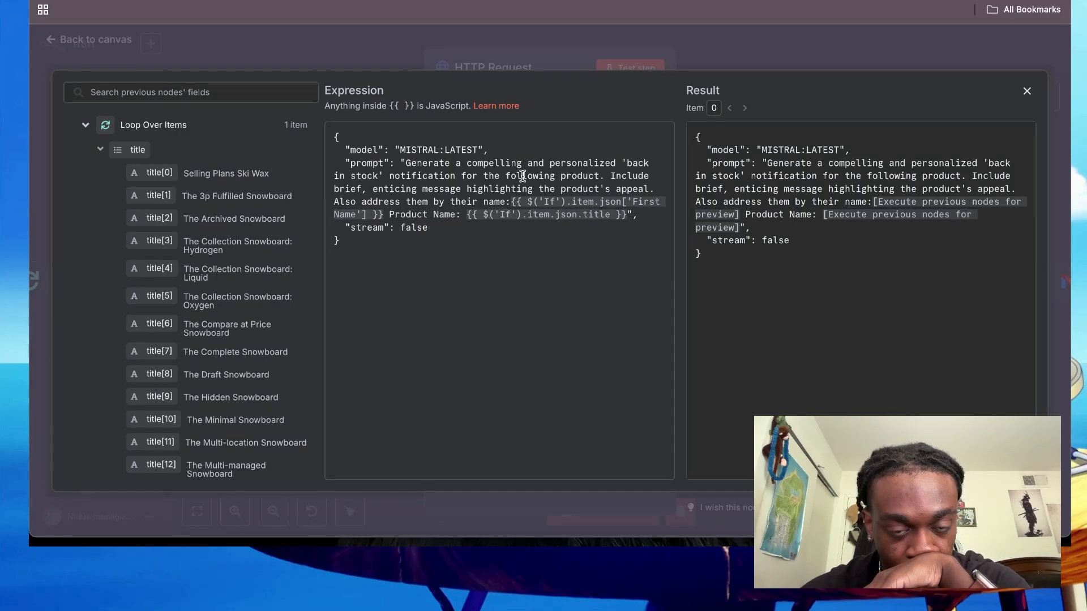
- Rewrite the HTTP Request prompt for a list of products, asking for a brief summary of them all and the given products in listed format
click(560, 176)
text(list of products)
click(406, 189)
text(a, brief)
click(422, 202)
text(, it should be a summary of all of themm. List the products that are given to you in listed format.)
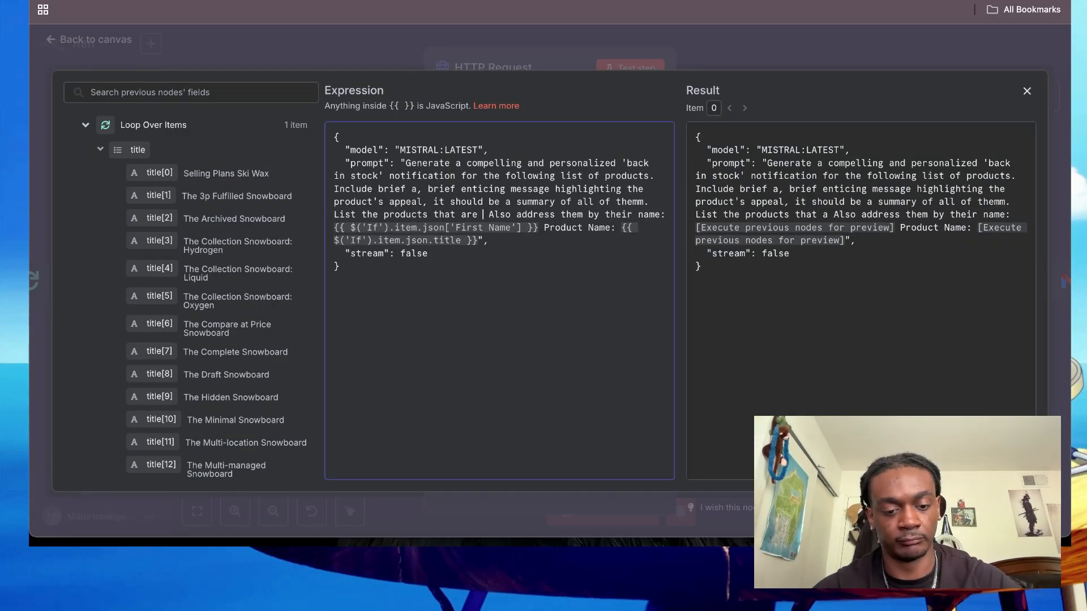
key(BackSpace)
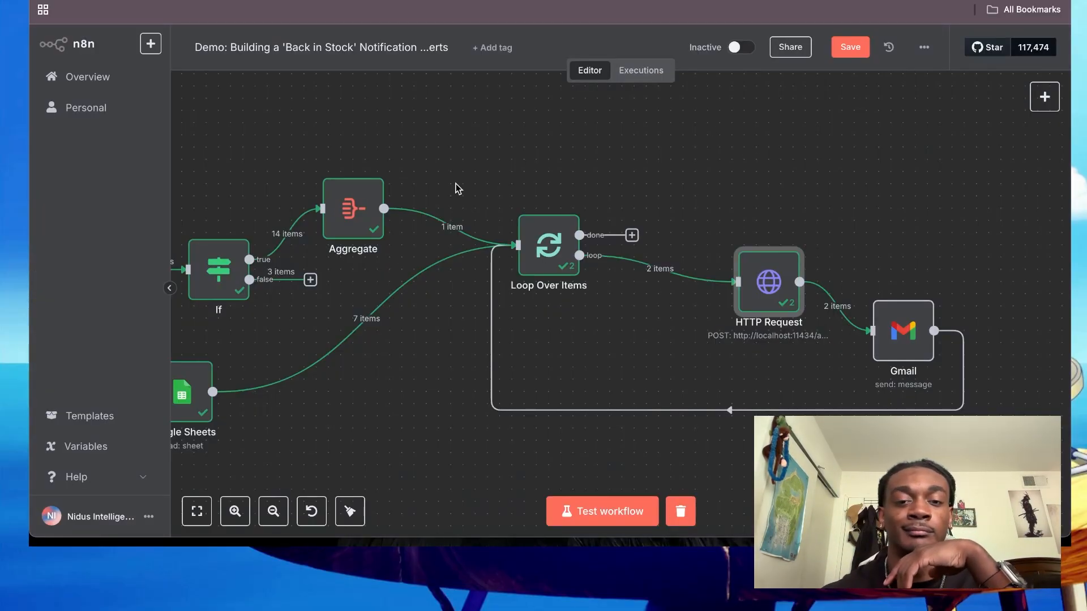
click(164, 558)
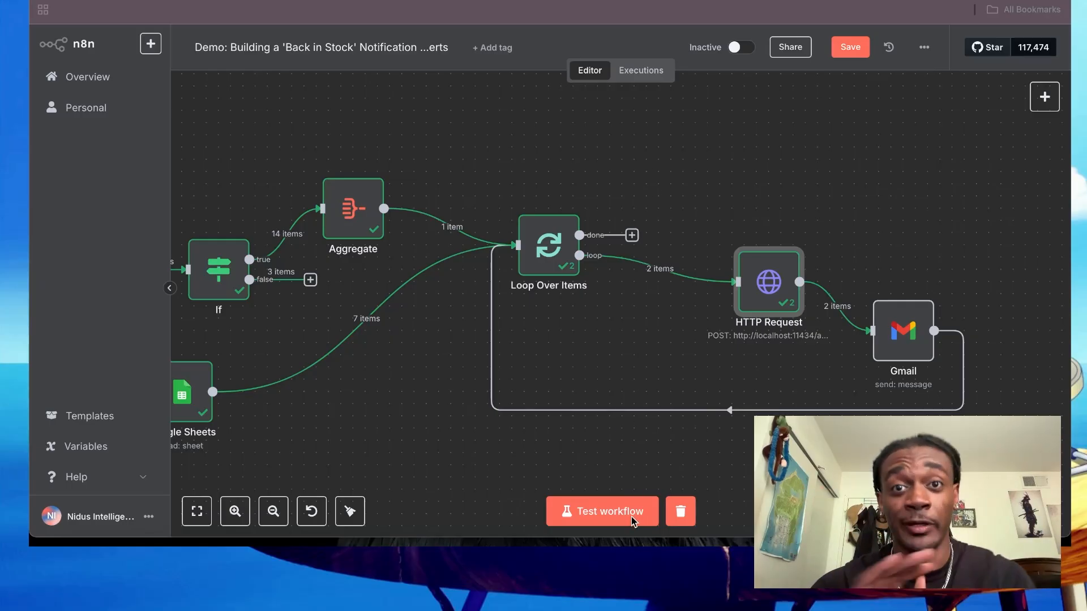
click(510, 557)
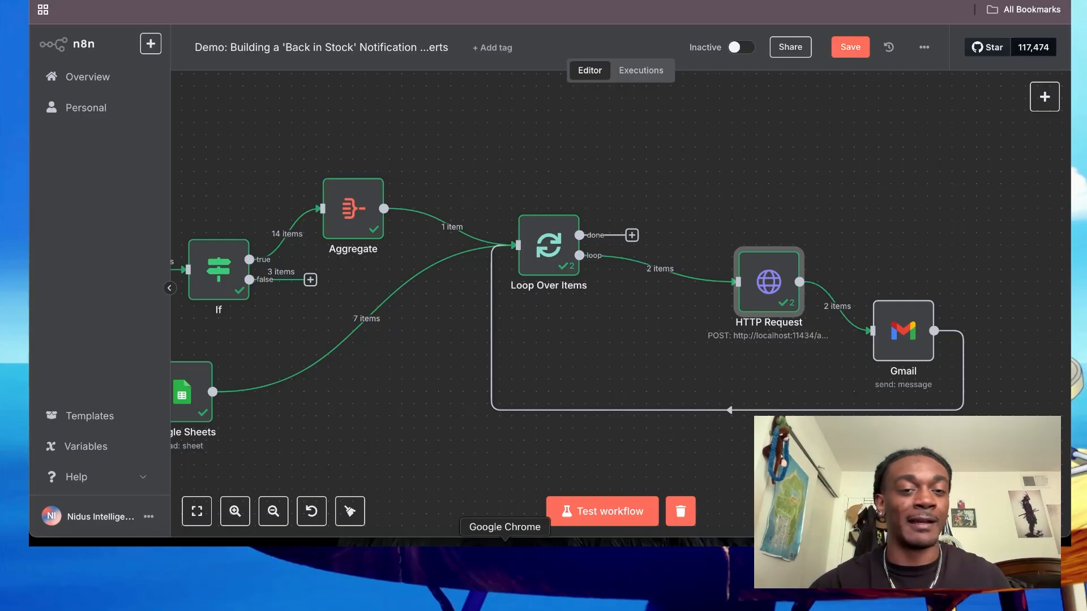
- Move the Aggregate node horizontally, closer to the Loop Over Items node
scroll(592, 282, left, 5)
scroll(592, 282, down, 2)
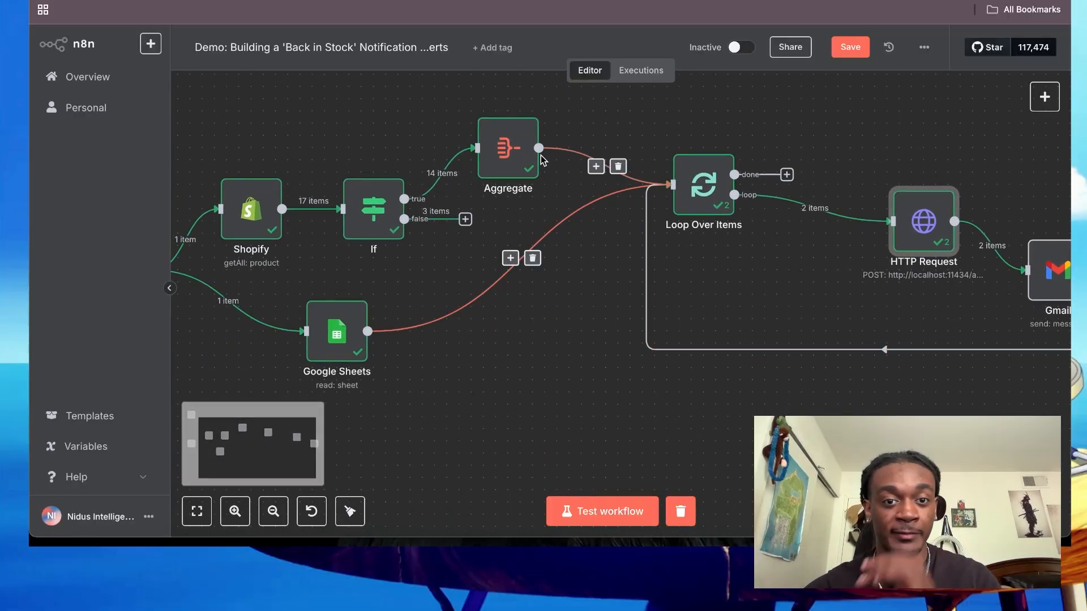
drag(507, 161, 556, 160)
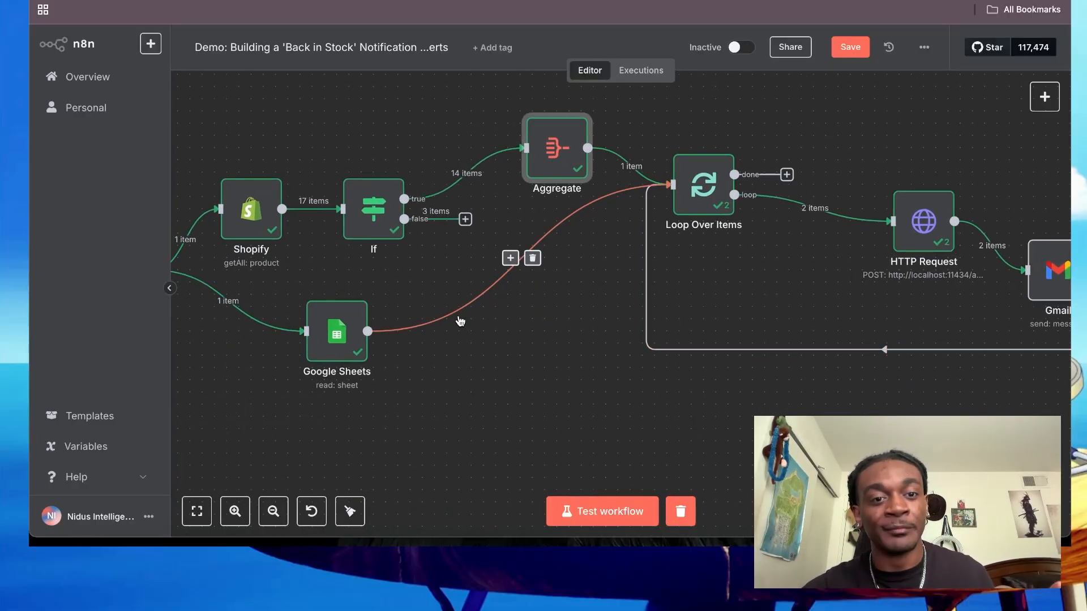
- Open the Google Sheets node and examine the columns of its filtered subscriber output table
scroll(460, 321, left, 4)
scroll(459, 321, left, 1)
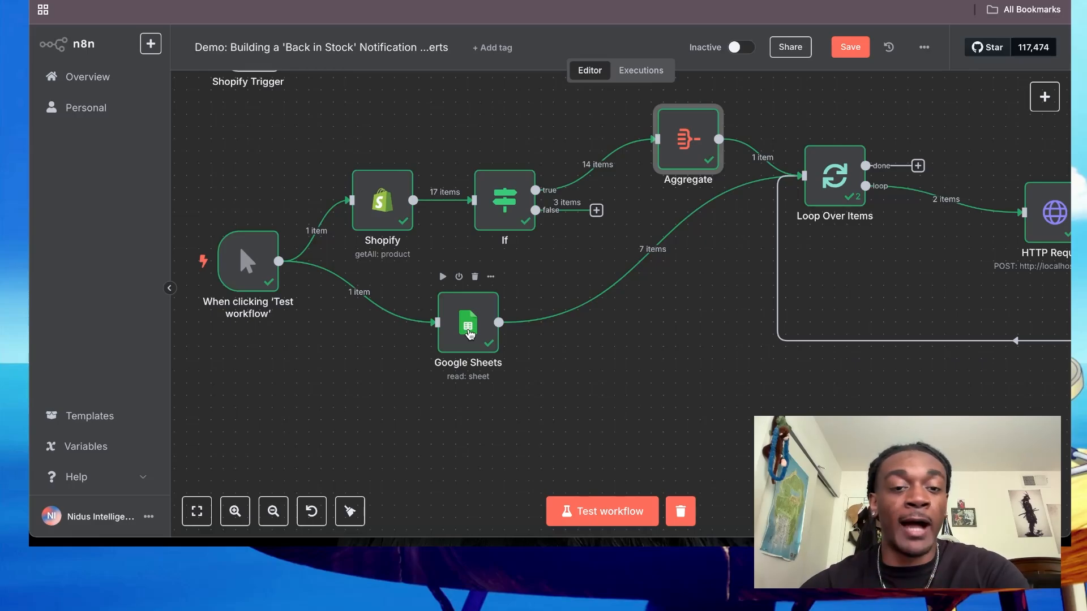
double_click(469, 334)
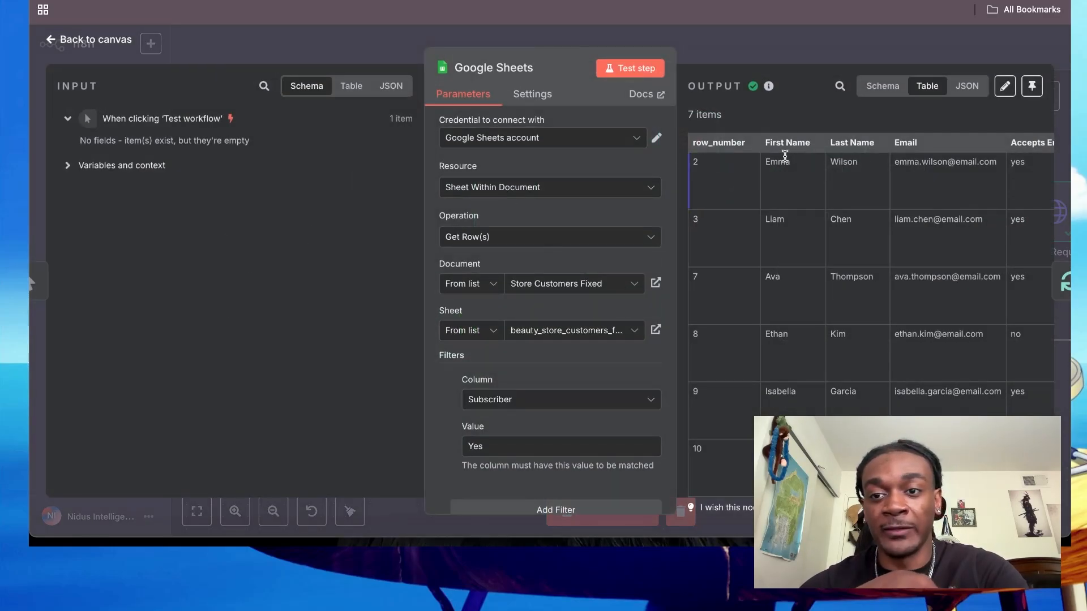
scroll(830, 174, right, 5)
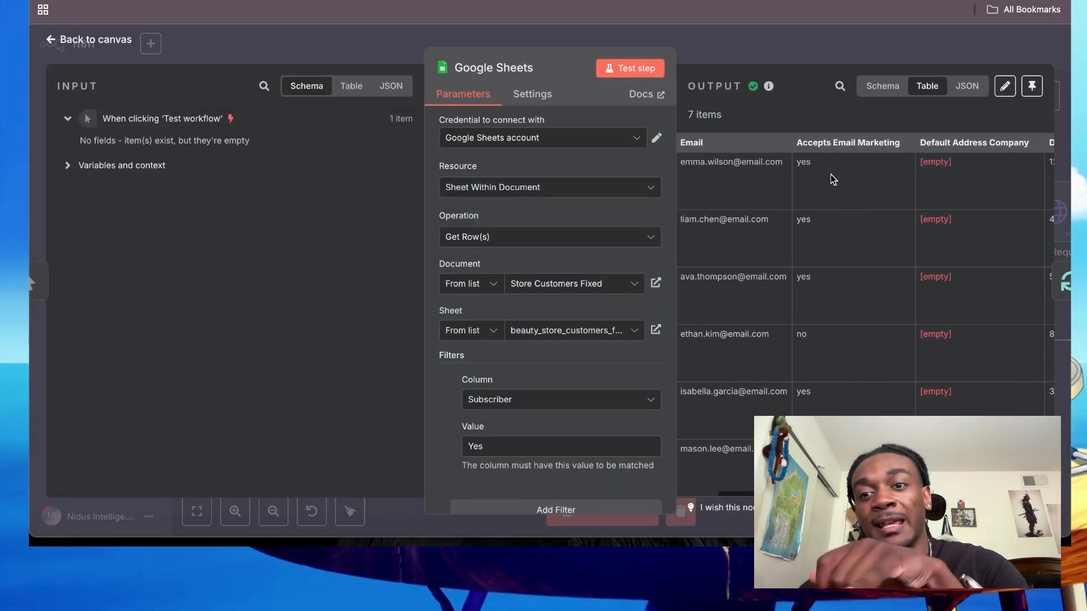
scroll(830, 174, right, 2)
click(795, 54)
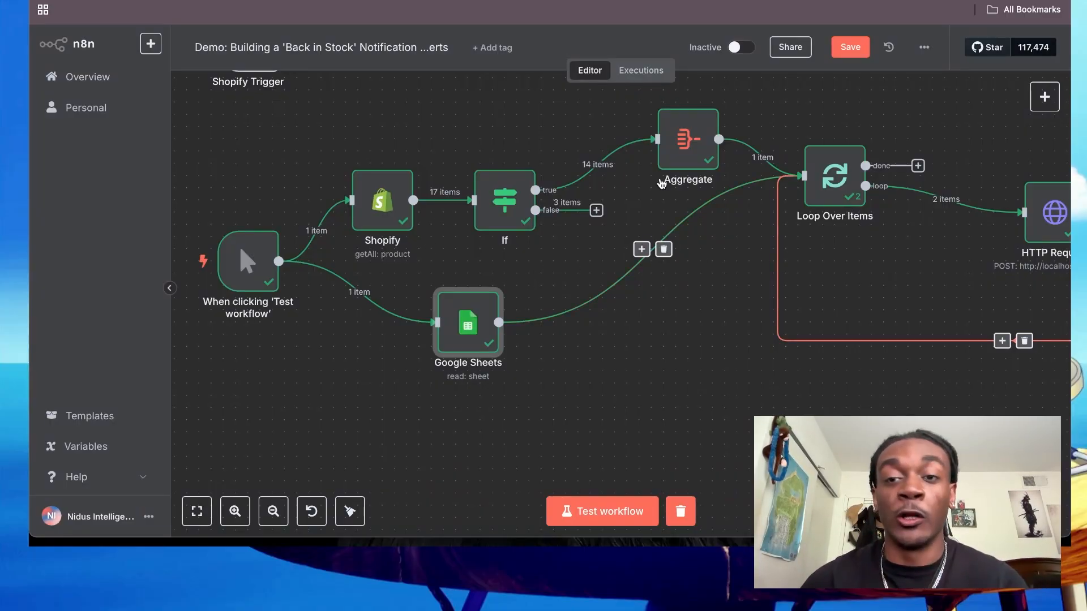
- Move the Shopify and If nodes further up, away from the Google Sheets branch
scroll(826, 254, right, 2)
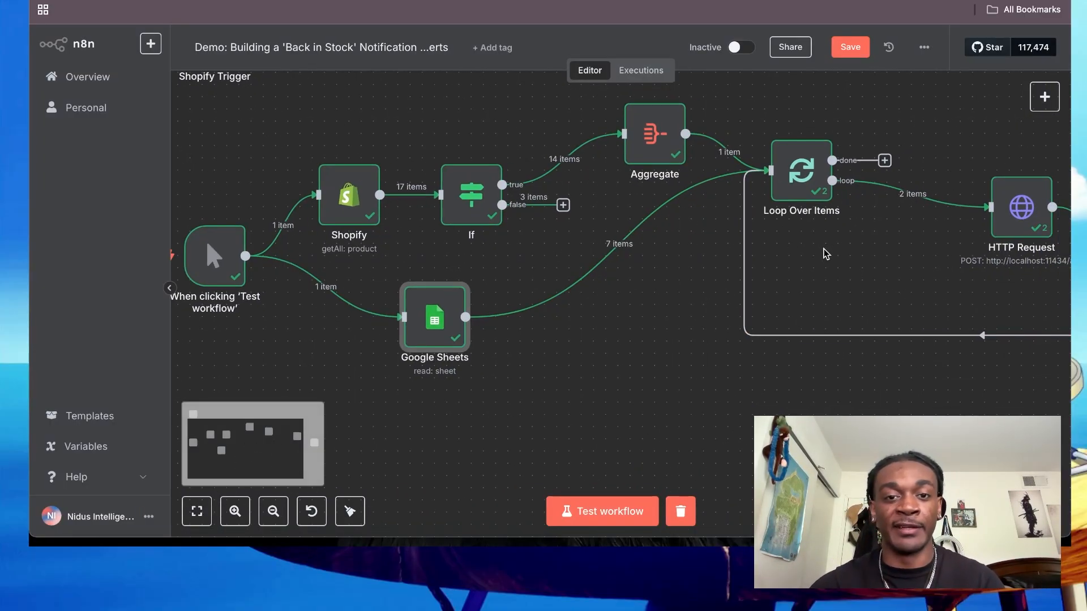
scroll(826, 254, up, 2)
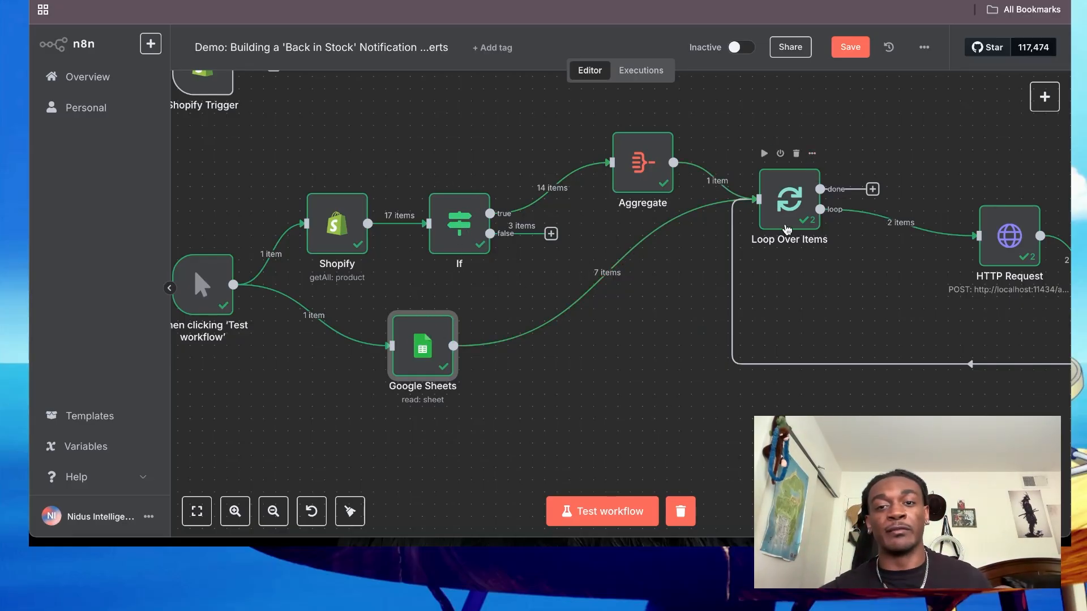
drag(336, 224, 337, 175)
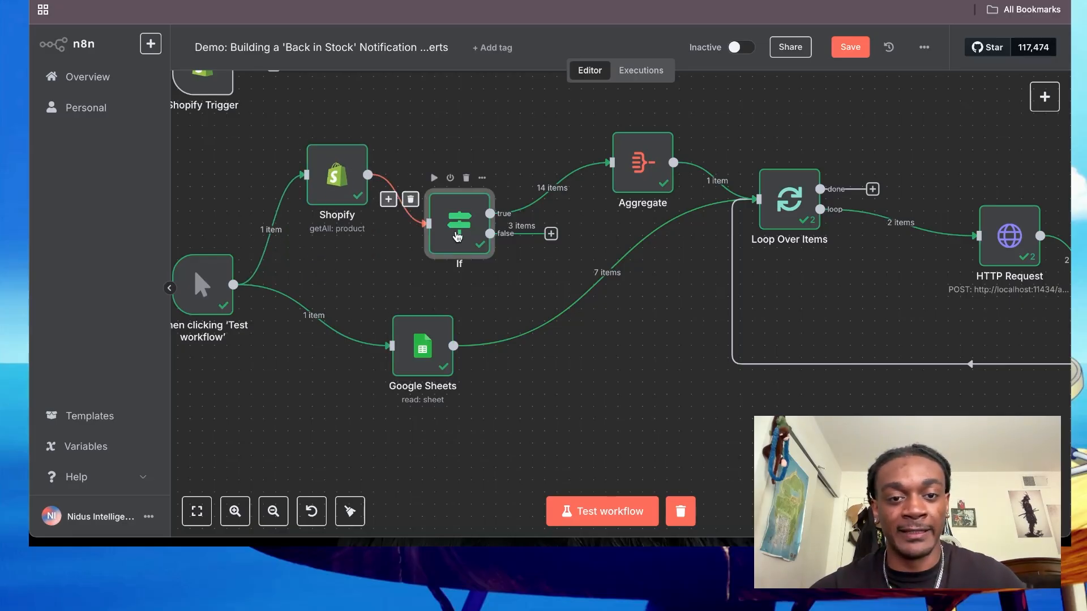
drag(457, 237, 457, 151)
drag(363, 182, 350, 168)
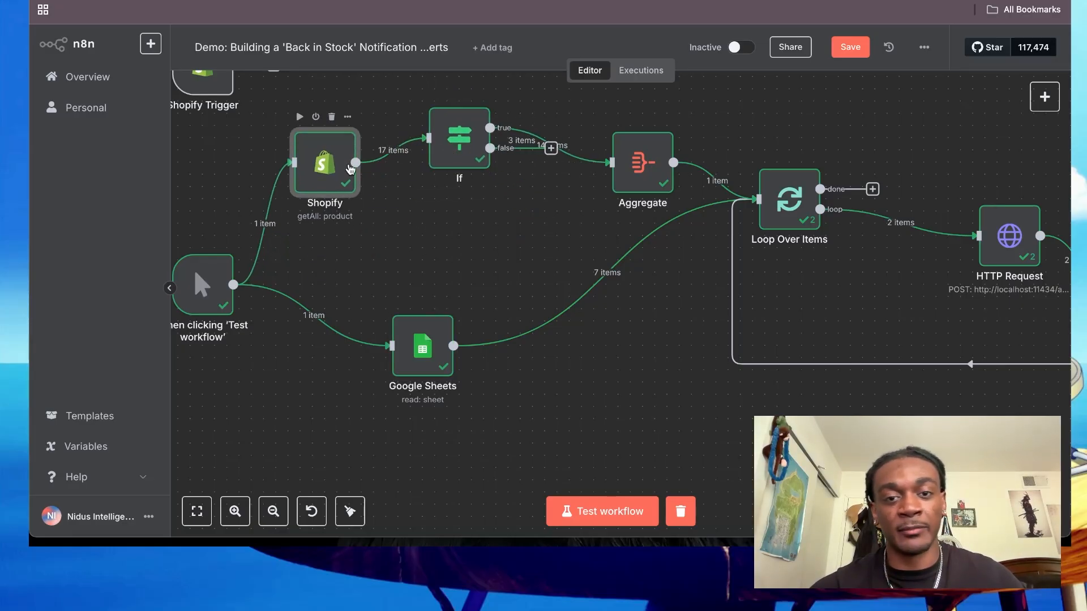
- Review the whole workflow and examine the If node's condition that the variant's inventory_quantity is greater than 0
scroll(542, 276, right, 1)
scroll(542, 275, up, 1)
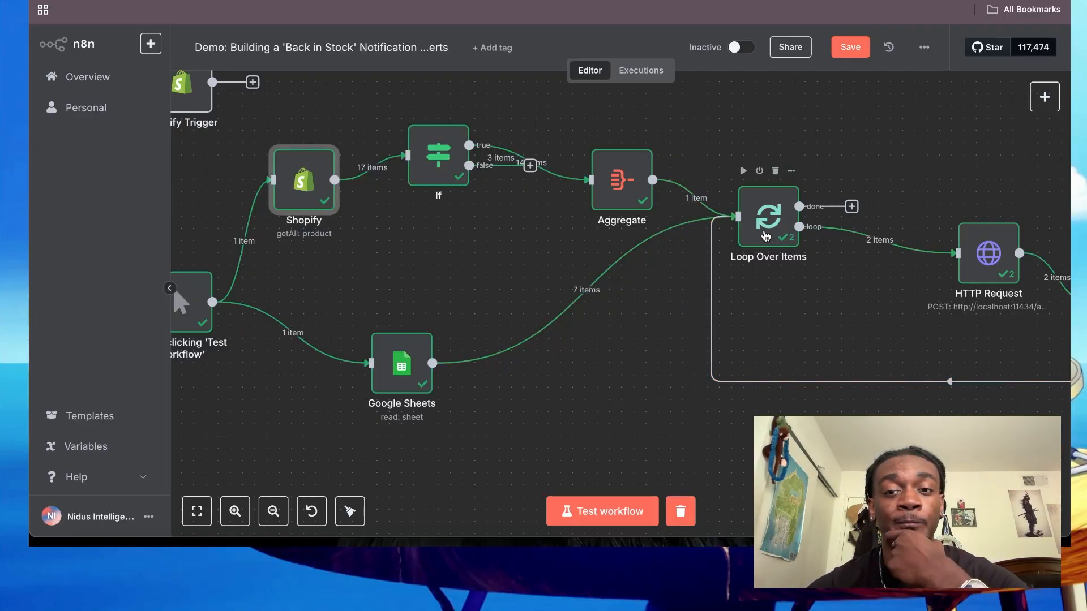
scroll(759, 249, down, 1)
scroll(758, 251, down, 5)
scroll(759, 252, up, 3)
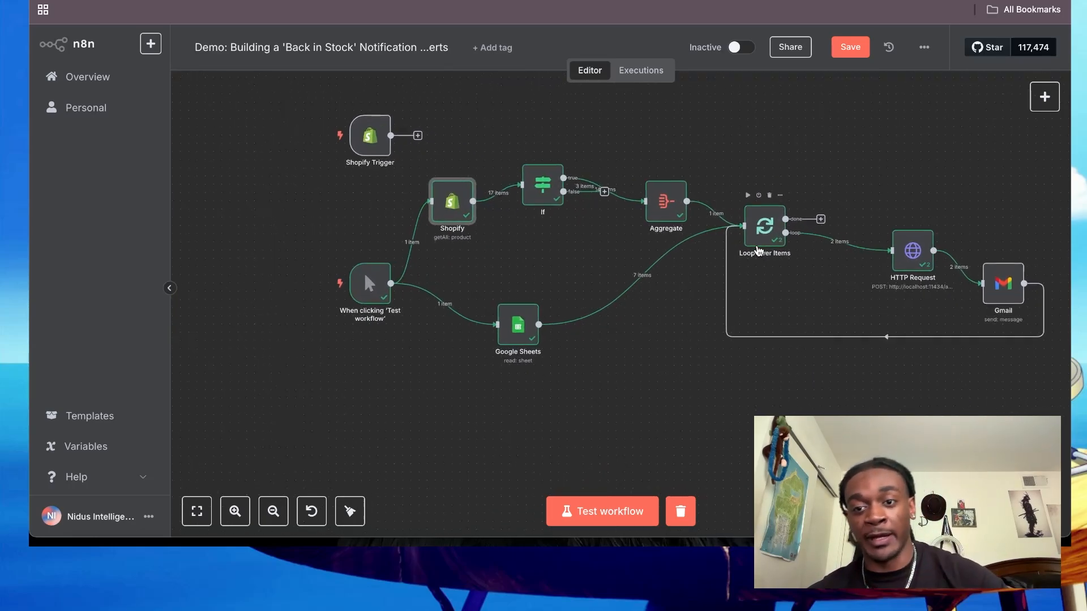
scroll(758, 250, up, 1)
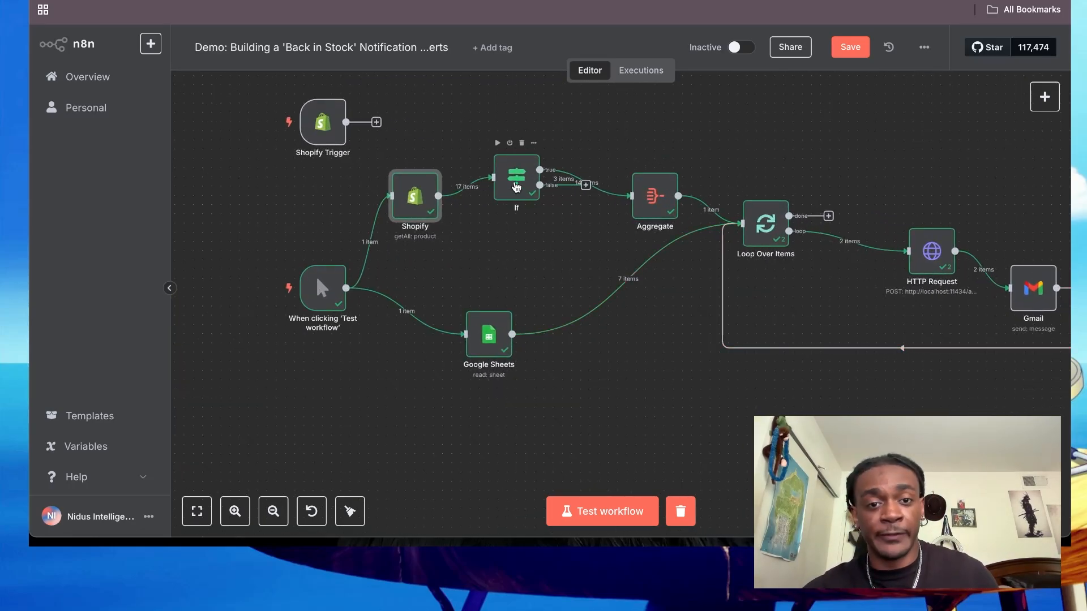
double_click(516, 187)
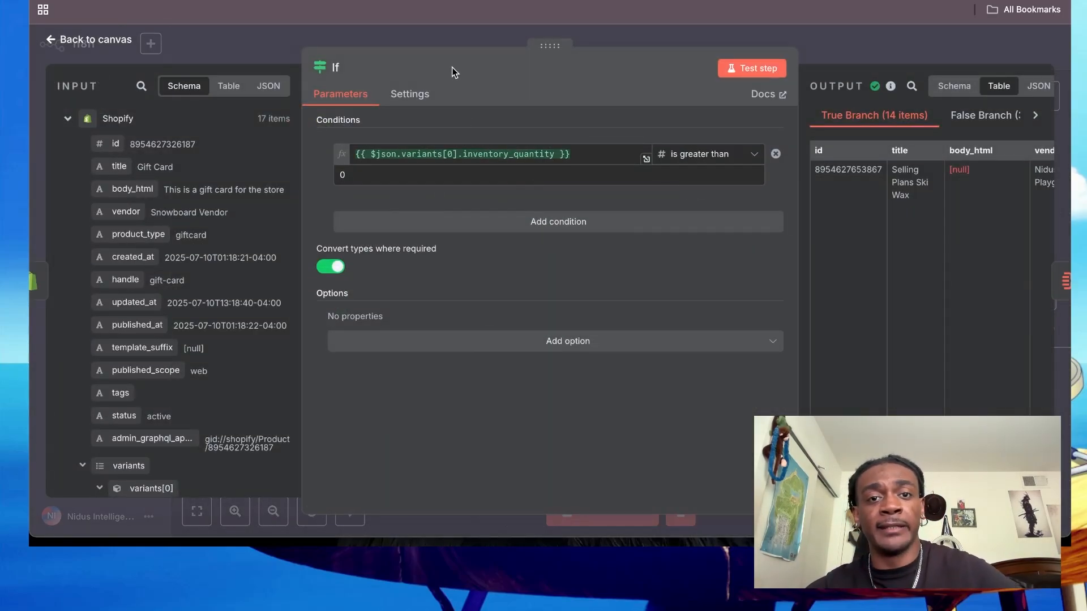
click(462, 47)
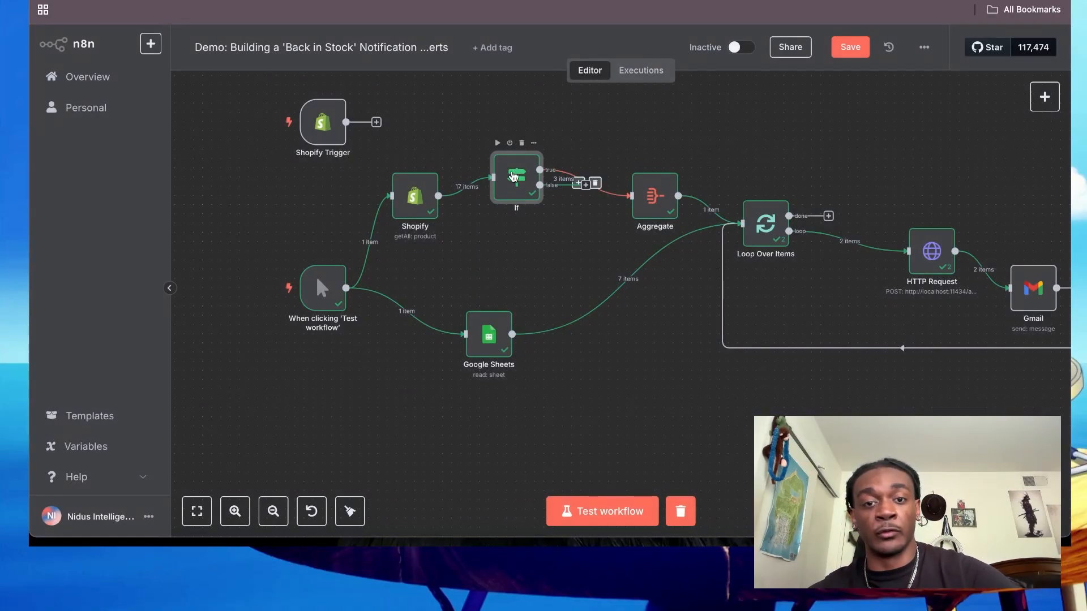
double_click(525, 177)
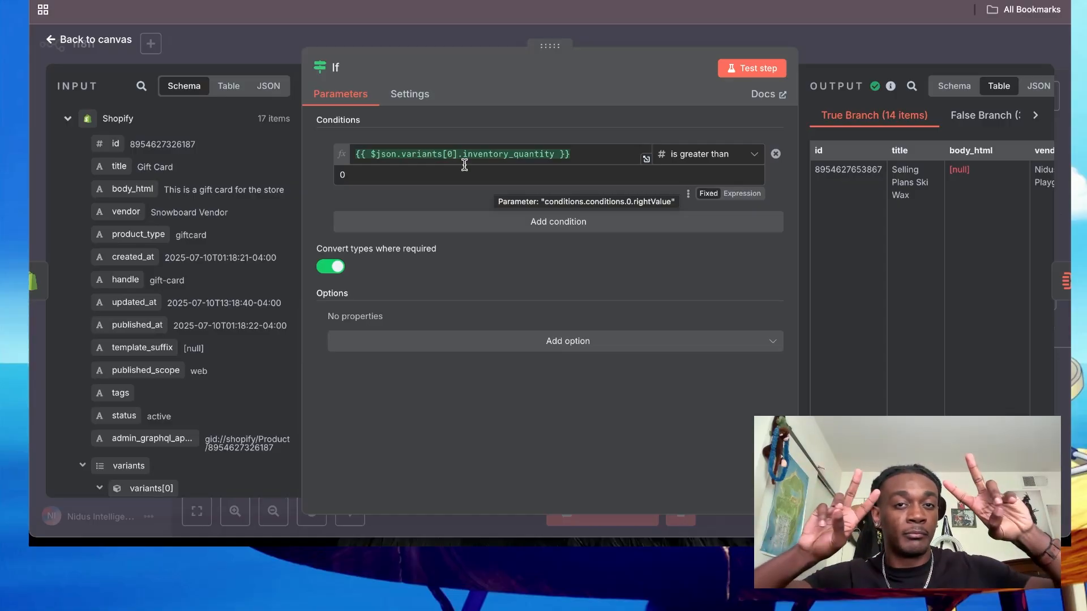
click(643, 33)
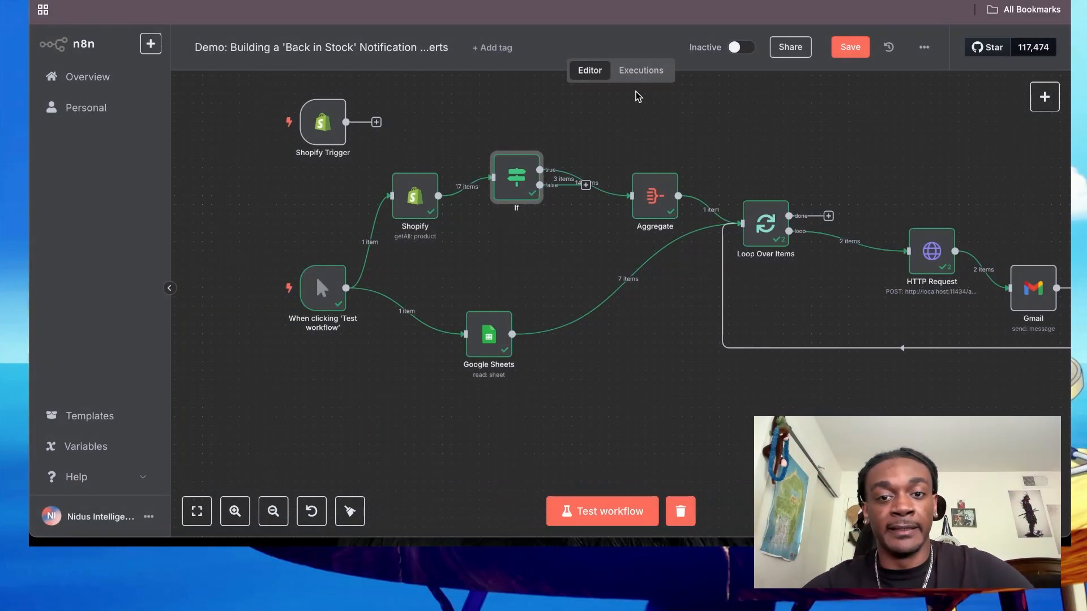
- Level the If and Aggregate nodes so their connection runs straight, and examine the Aggregate node's product title output
scroll(594, 148, up, 3)
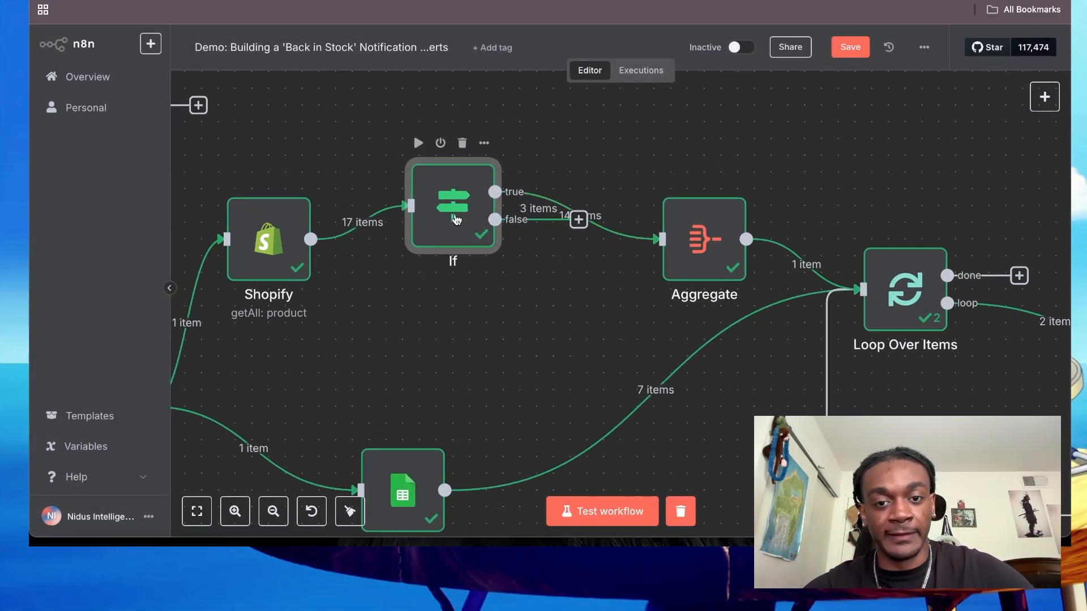
click(696, 210)
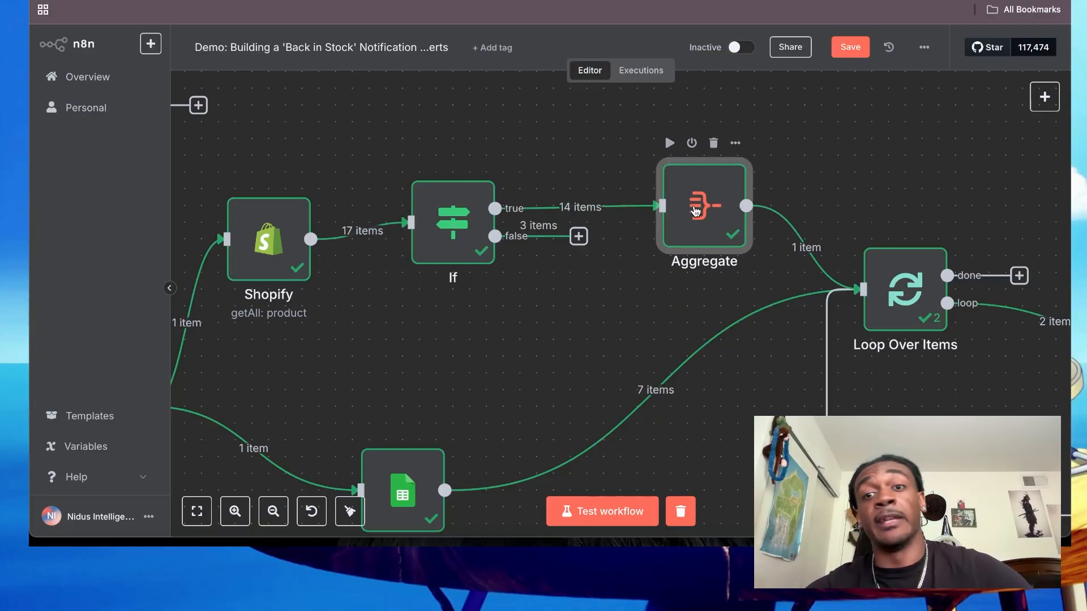
double_click(696, 211)
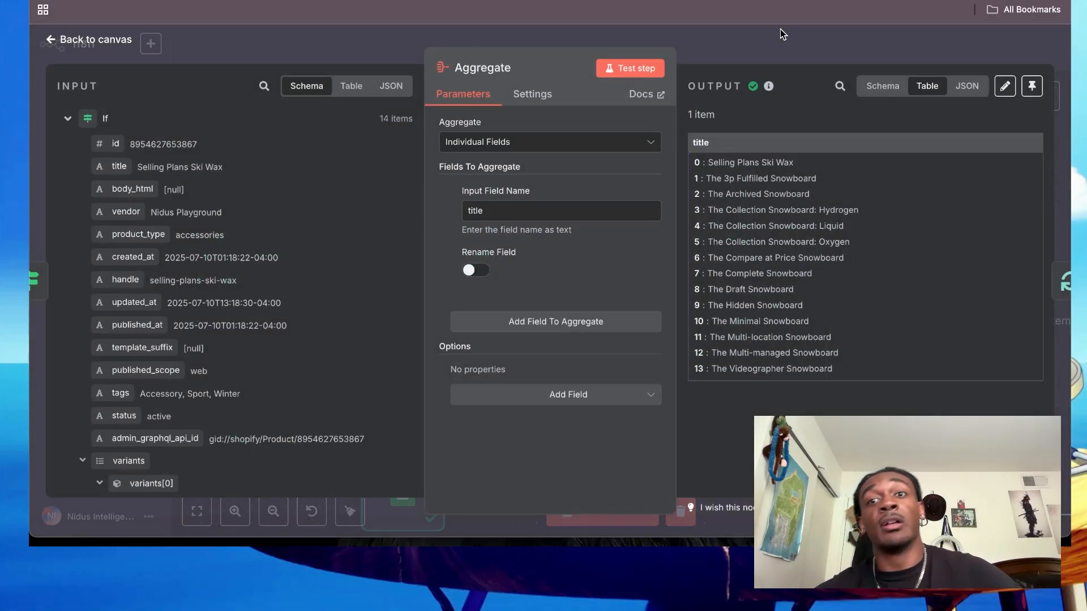
click(779, 34)
- Move the Google Sheets node horizontally, closer to the Loop Over Items node
scroll(679, 228, down, 3)
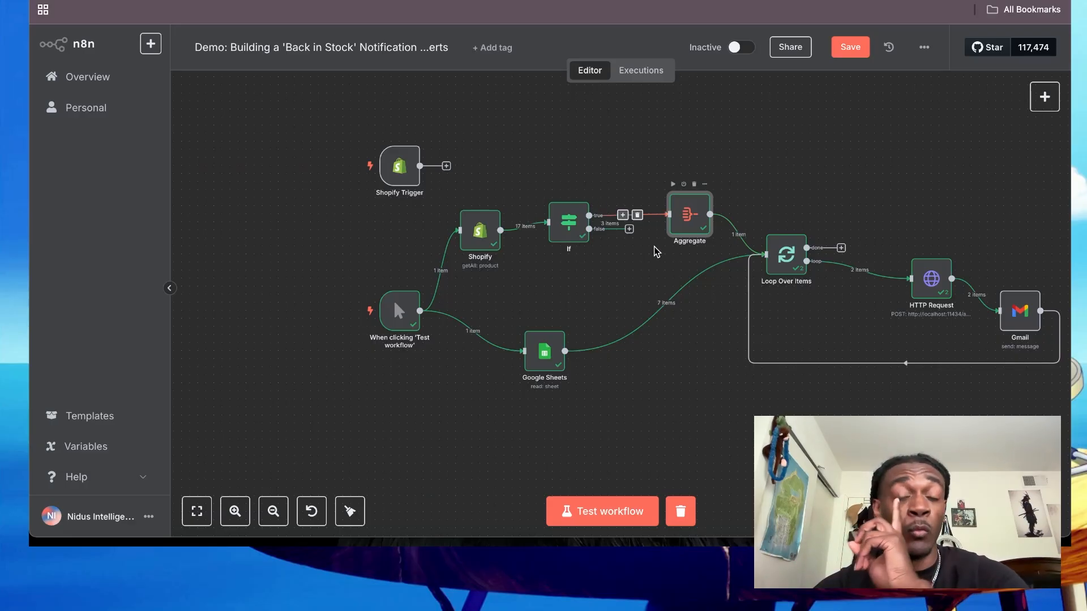
scroll(683, 280, up, 3)
scroll(684, 280, down, 3)
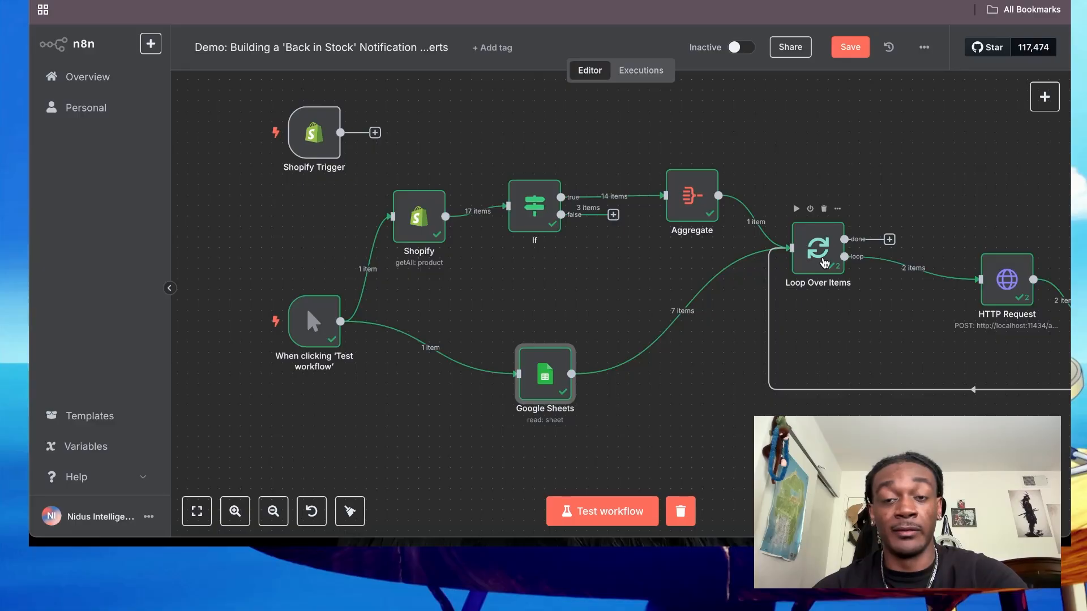
- Open the Loop Over Items node and examine its batch size and loop branch output
scroll(826, 249, right, 5)
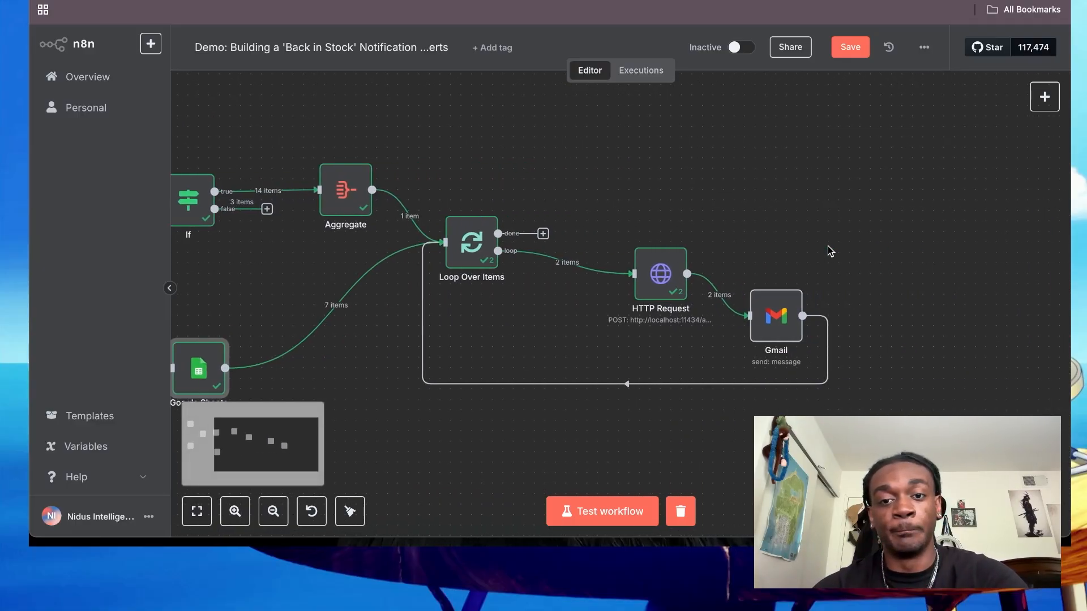
scroll(643, 238, left, 1)
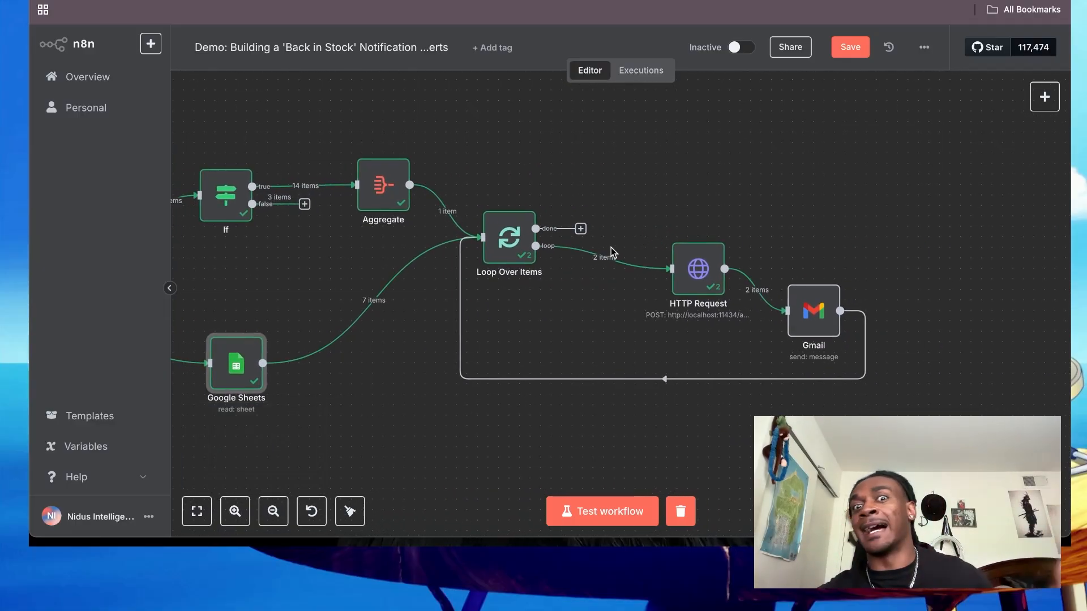
mouse_move(549, 242)
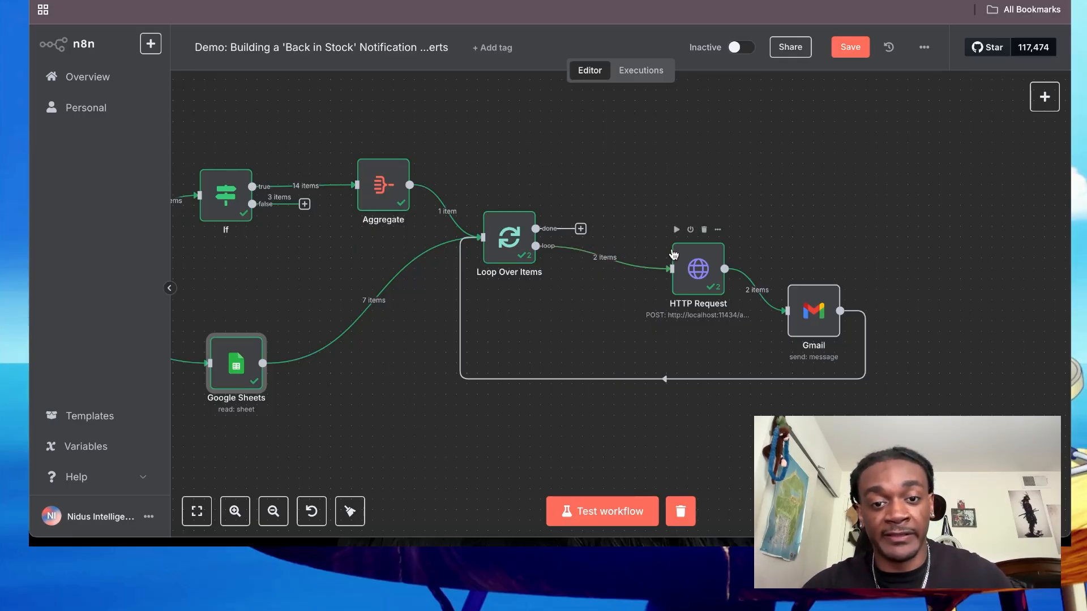
double_click(504, 233)
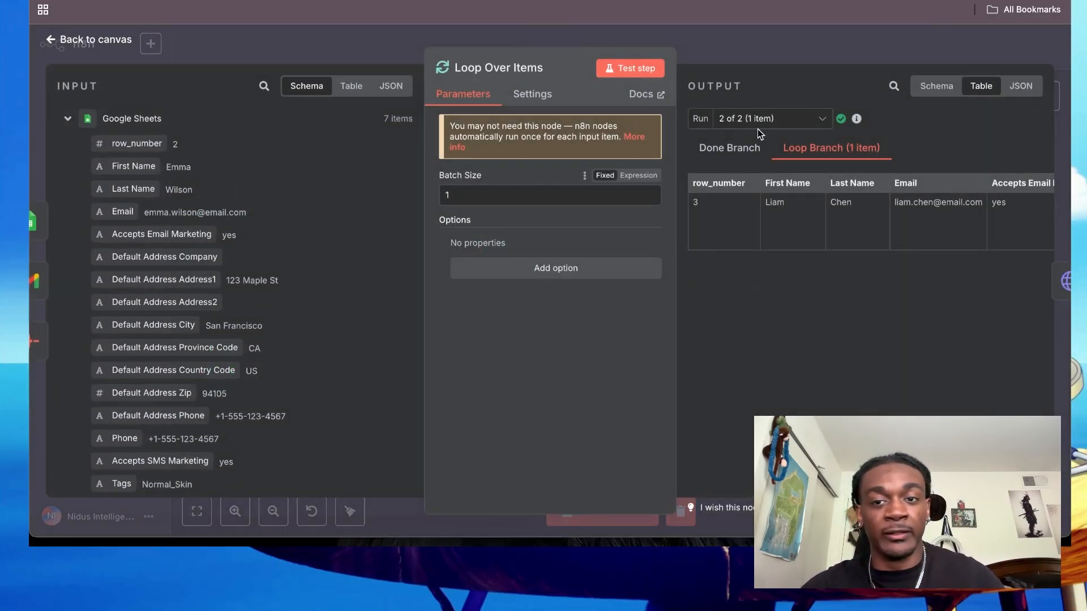
click(735, 50)
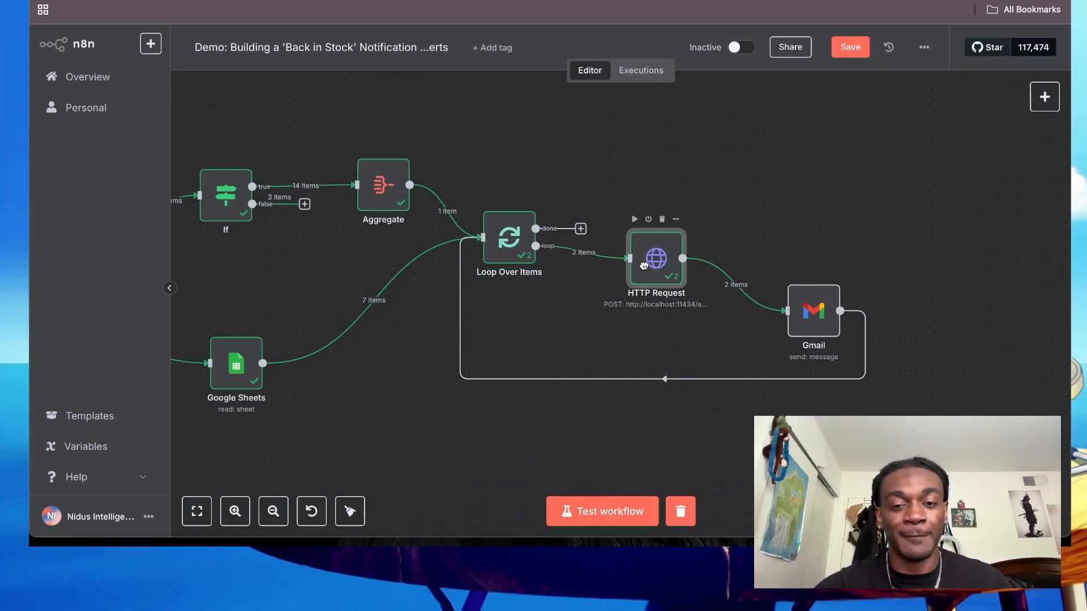
- Move the HTTP Request node slightly away from the Loop Over Items node, and examine its POST request settings
drag(643, 266, 651, 270)
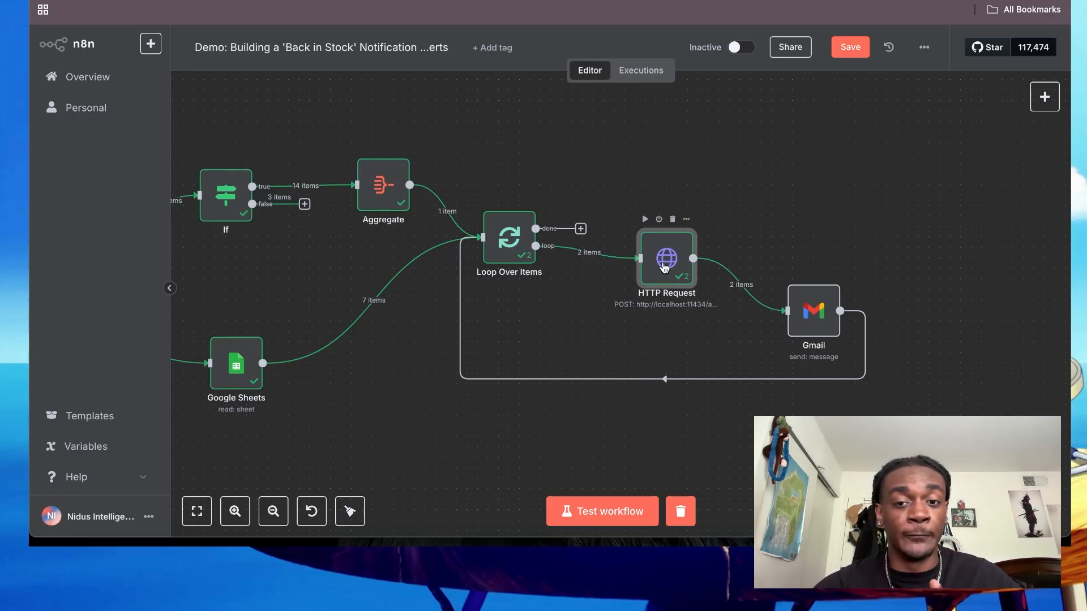
double_click(664, 267)
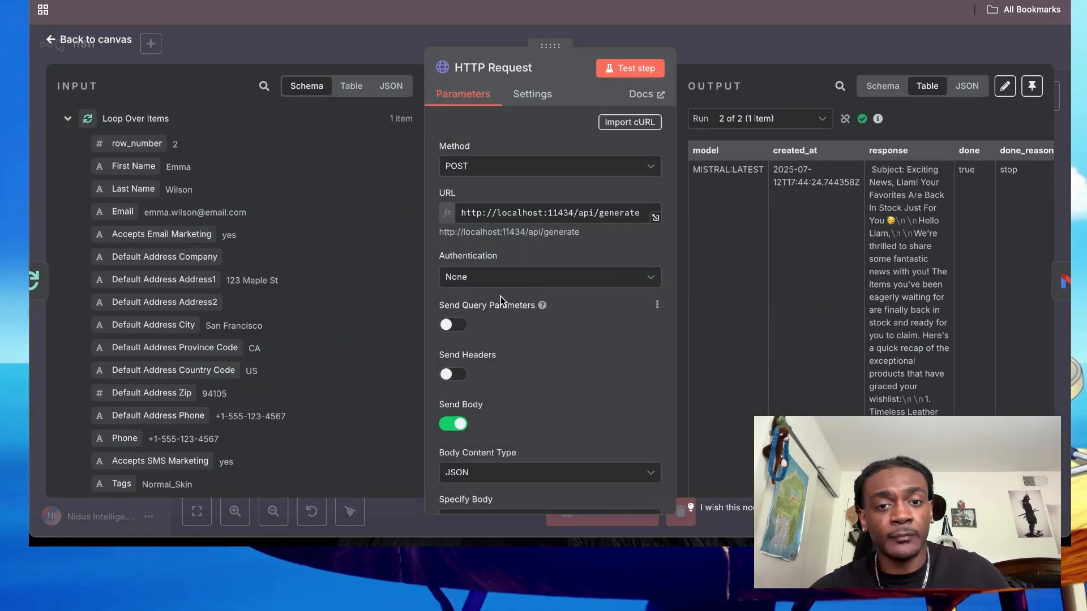
click(737, 61)
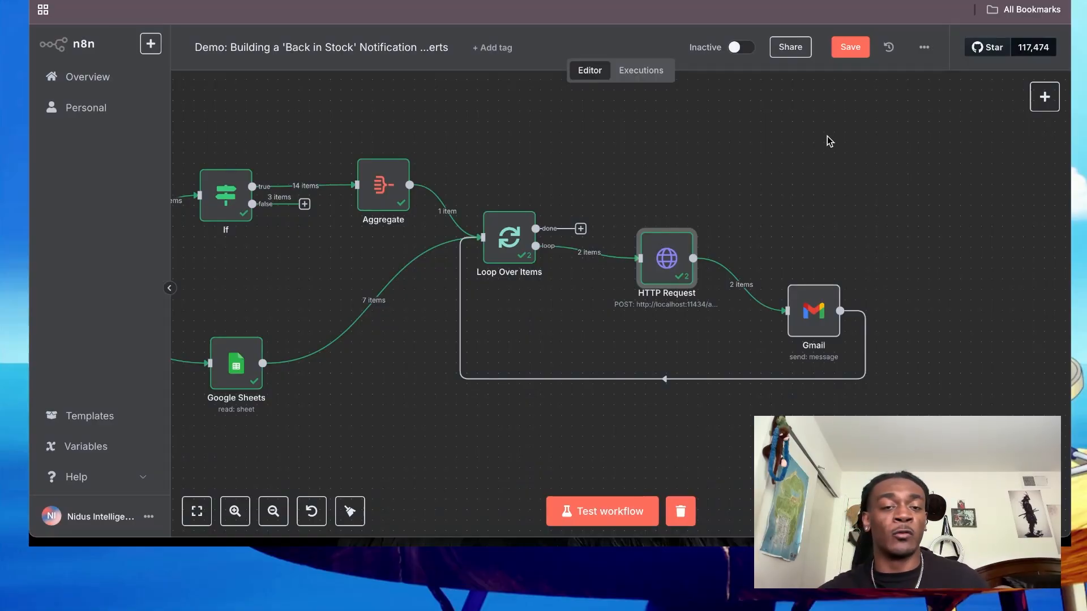
scroll(827, 136, left, 3)
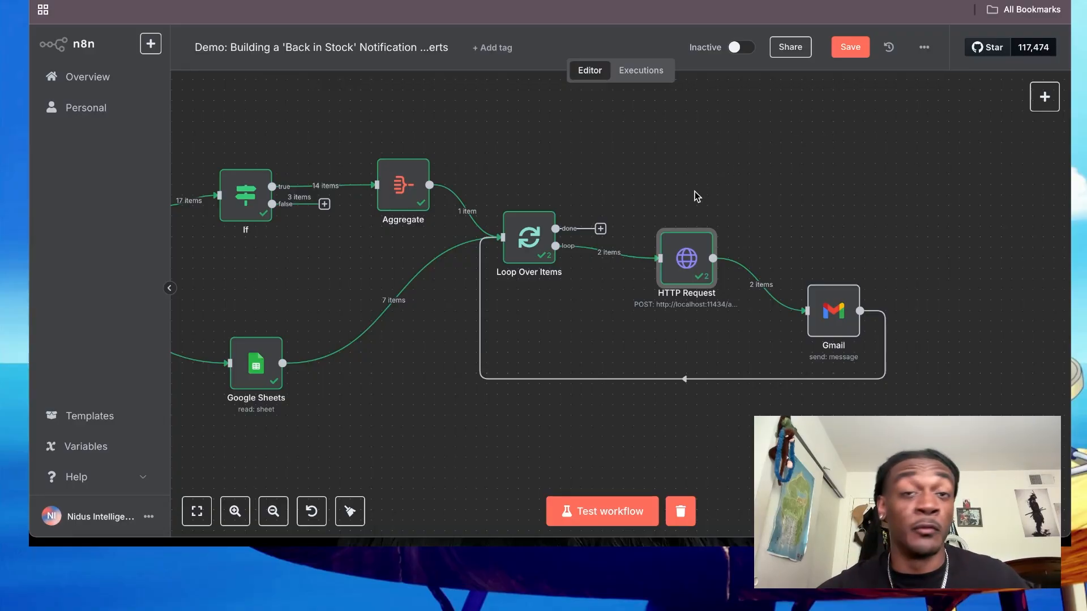
mouse_move(673, 251)
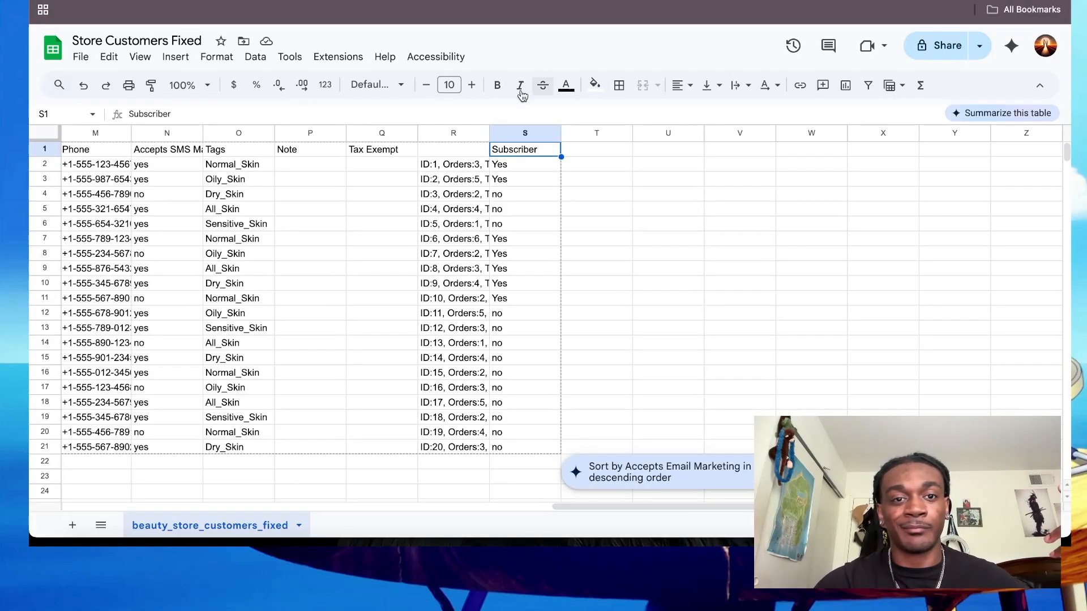
scroll(395, 131, left, 10)
scroll(399, 150, left, 4)
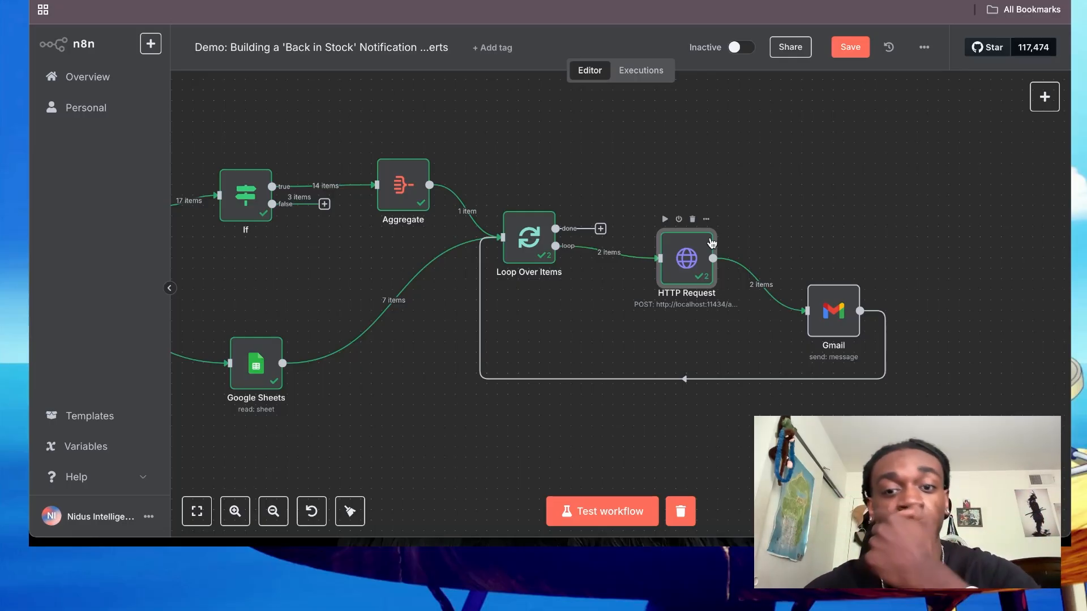
- Reopen the HTTP Request node and examine the AI-written email text in its response output
double_click(689, 272)
click(732, 54)
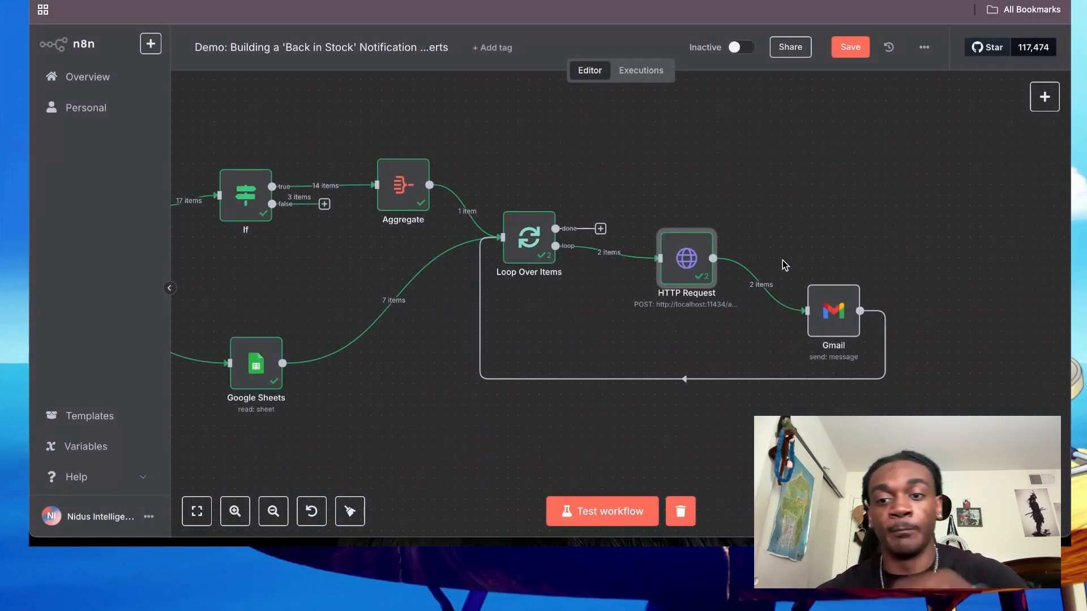
double_click(695, 260)
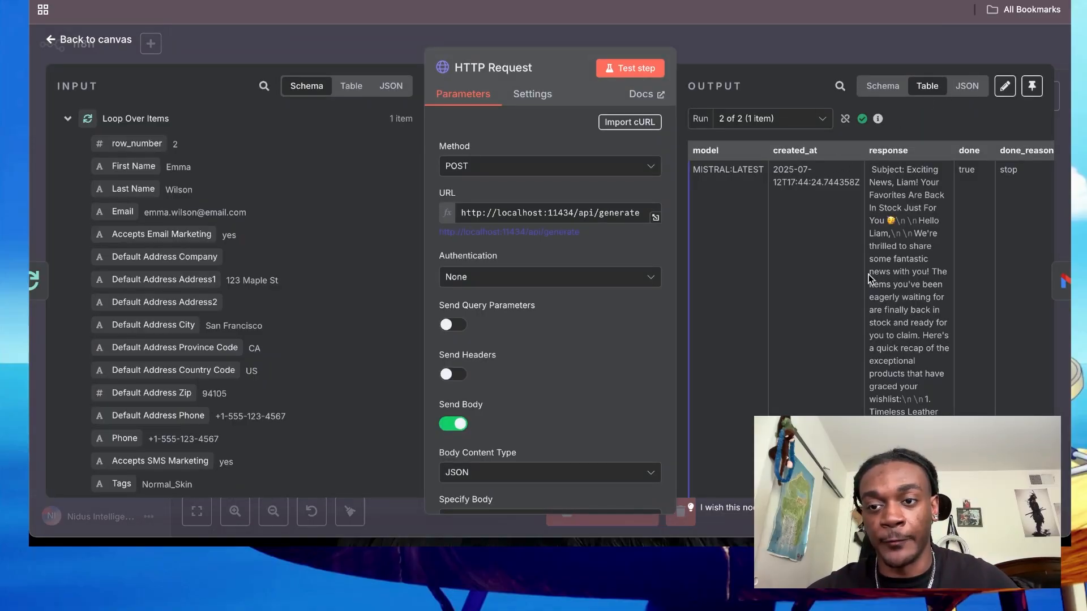
click(828, 56)
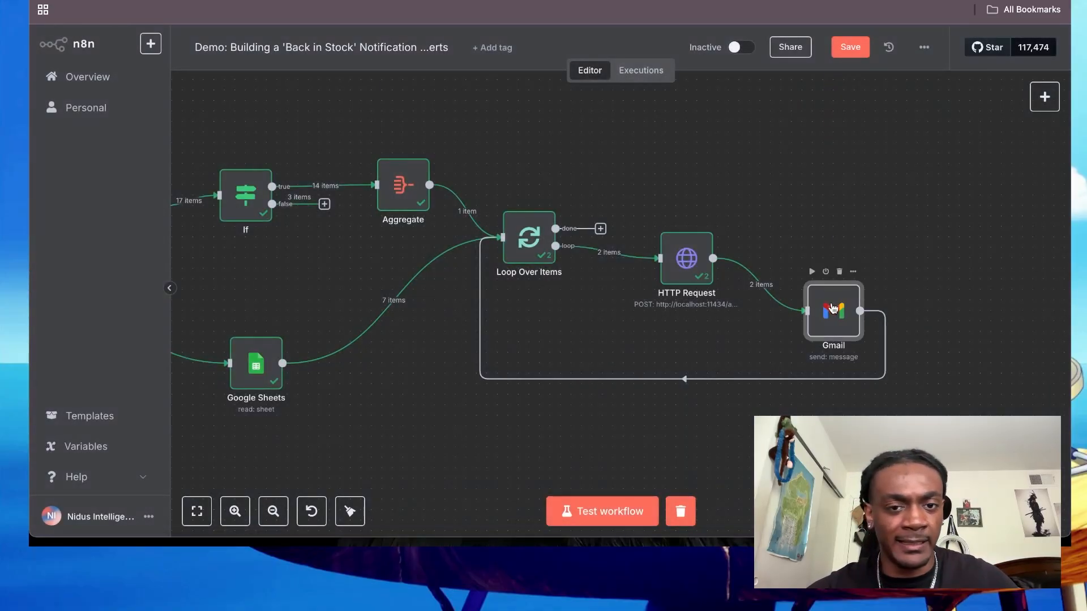
- Test the Gmail send-message node together with its preceding nodes, and watch the execution on the canvas
double_click(832, 294)
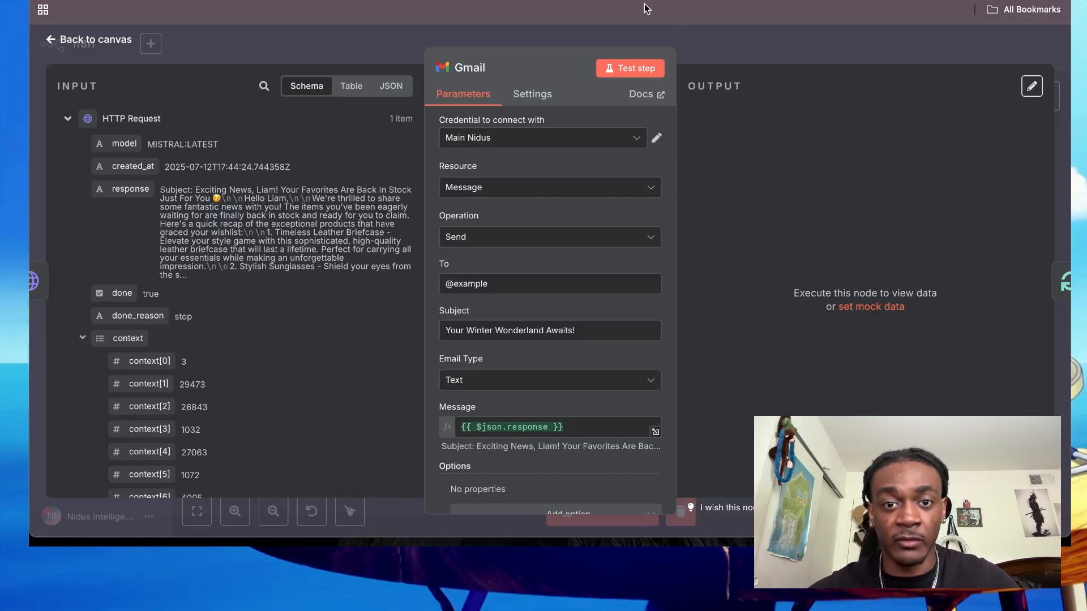
click(615, 71)
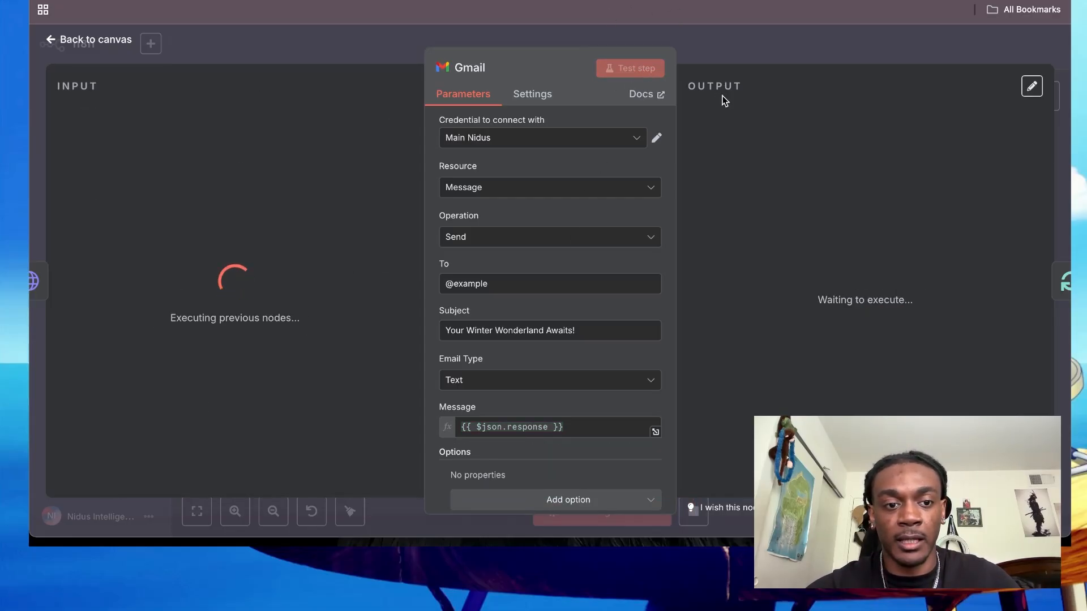
click(739, 57)
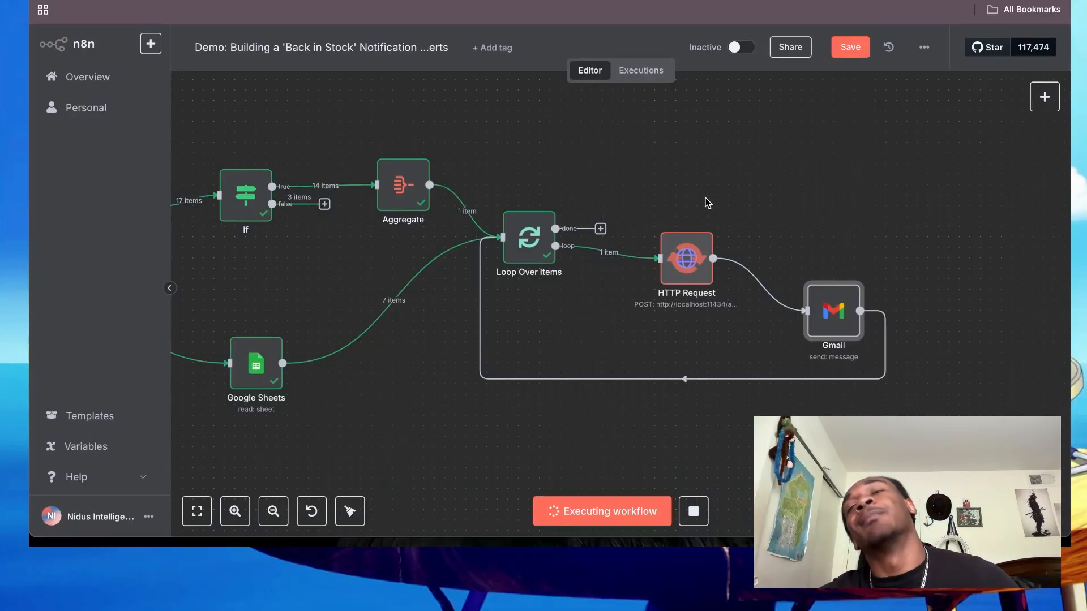
mouse_move(824, 309)
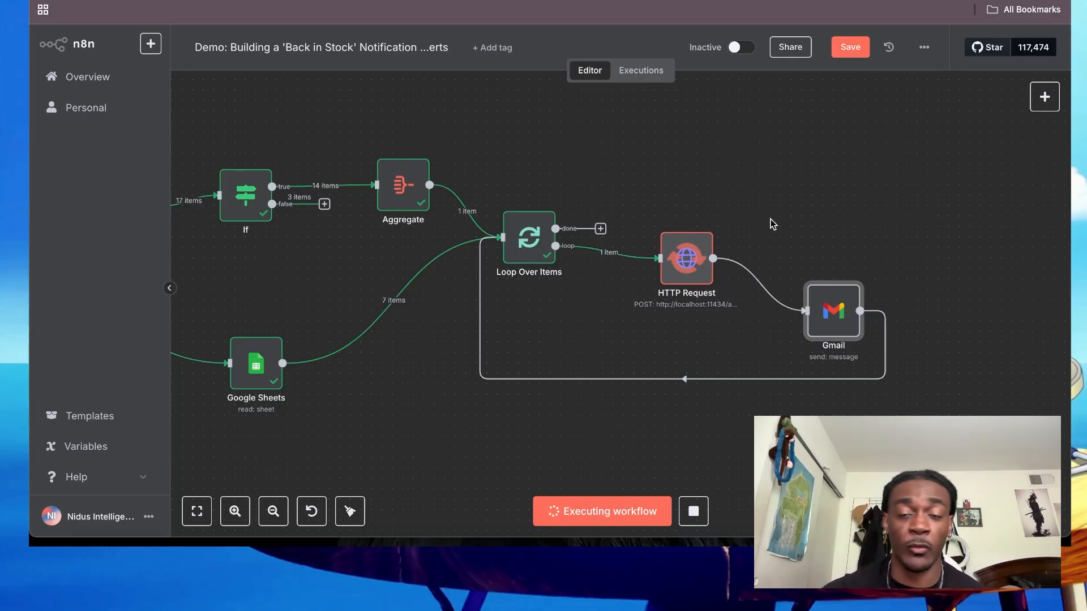
scroll(752, 221, up, 3)
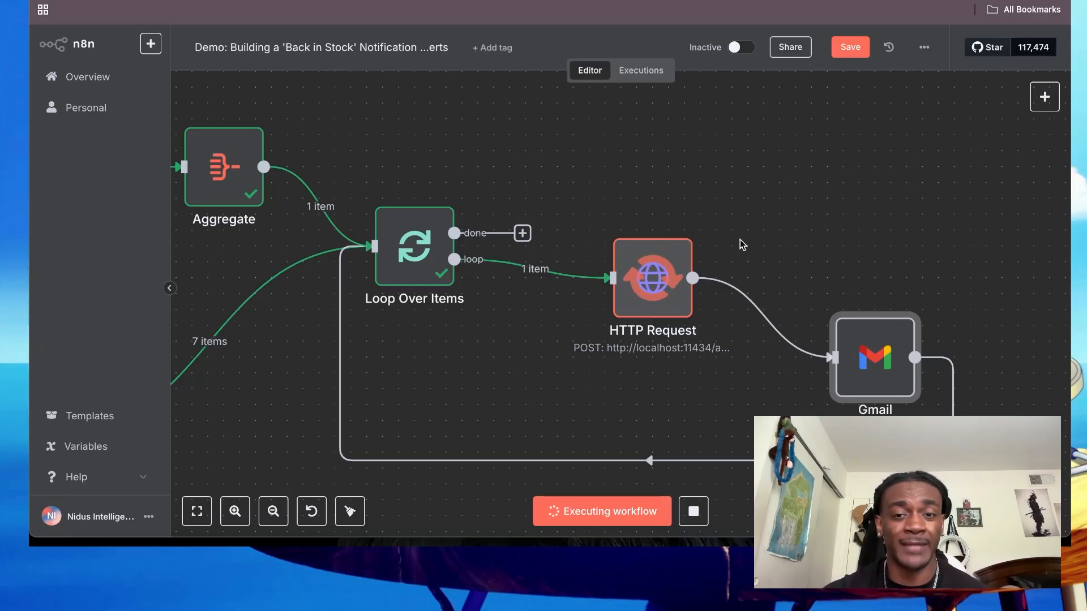
mouse_move(651, 276)
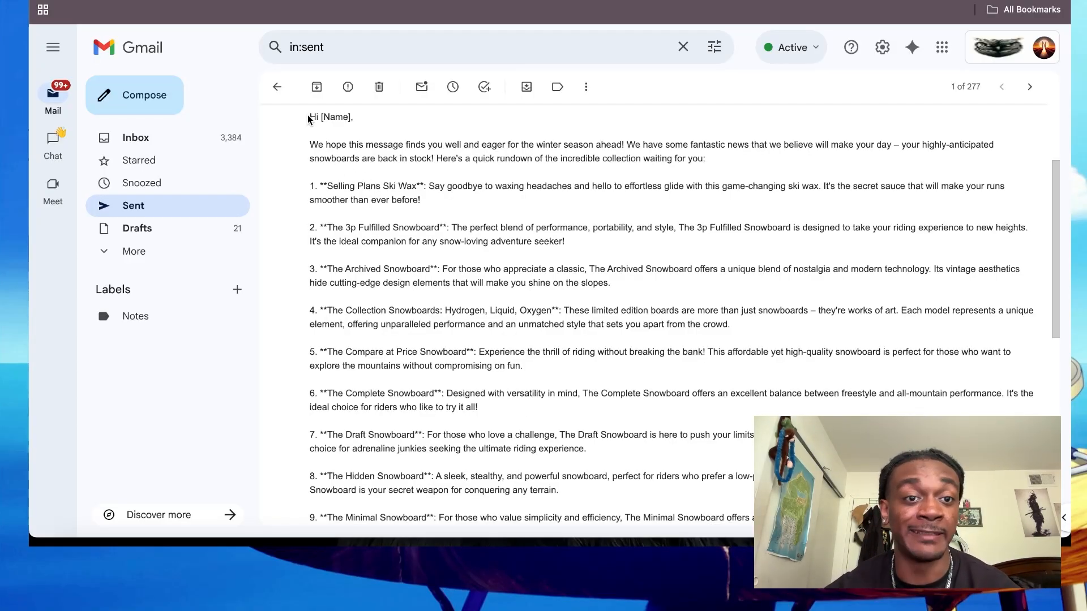
- Highlight the sent email's body from the greeting through the sign-off, and examine its automatic n8n footer
drag(309, 118, 400, 542)
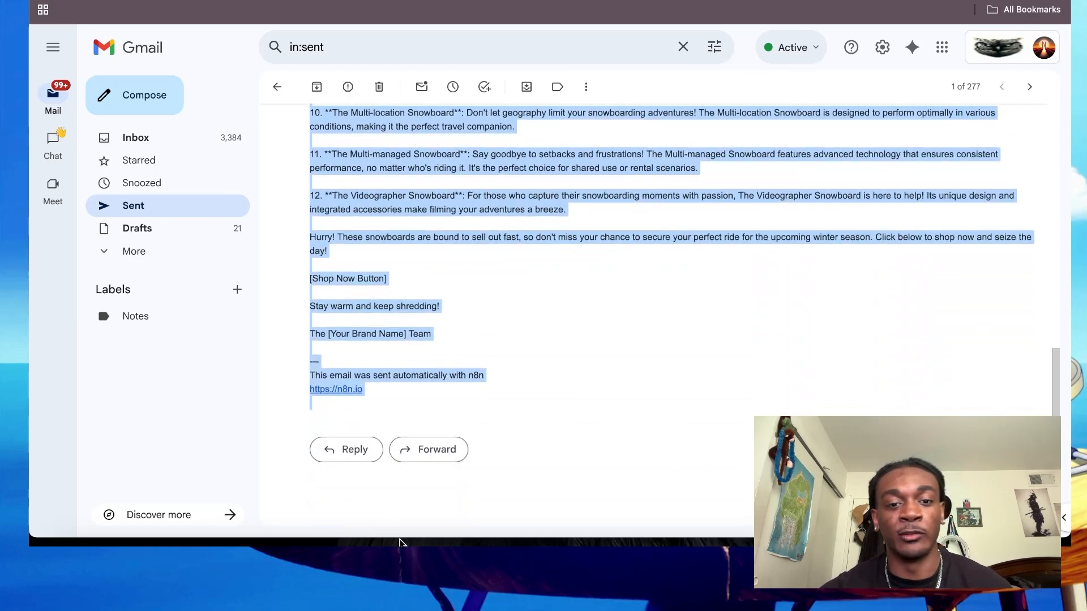
drag(420, 481, 451, 361)
click(503, 339)
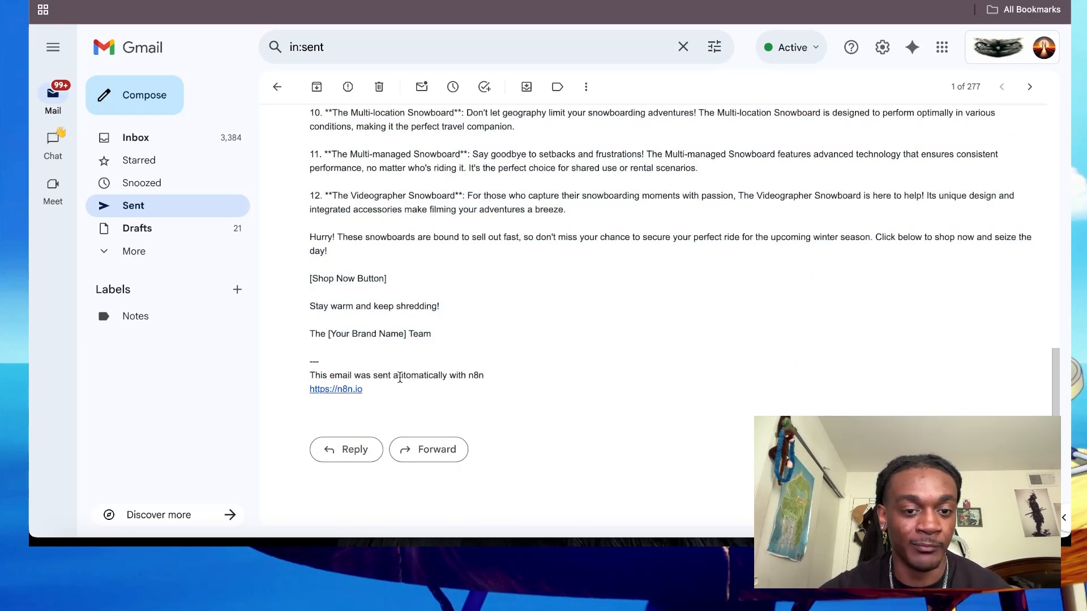
triple_click(398, 369)
click(479, 315)
- Review the numbered snowboard descriptions in the sent back-in-stock email
scroll(479, 315, up, 6)
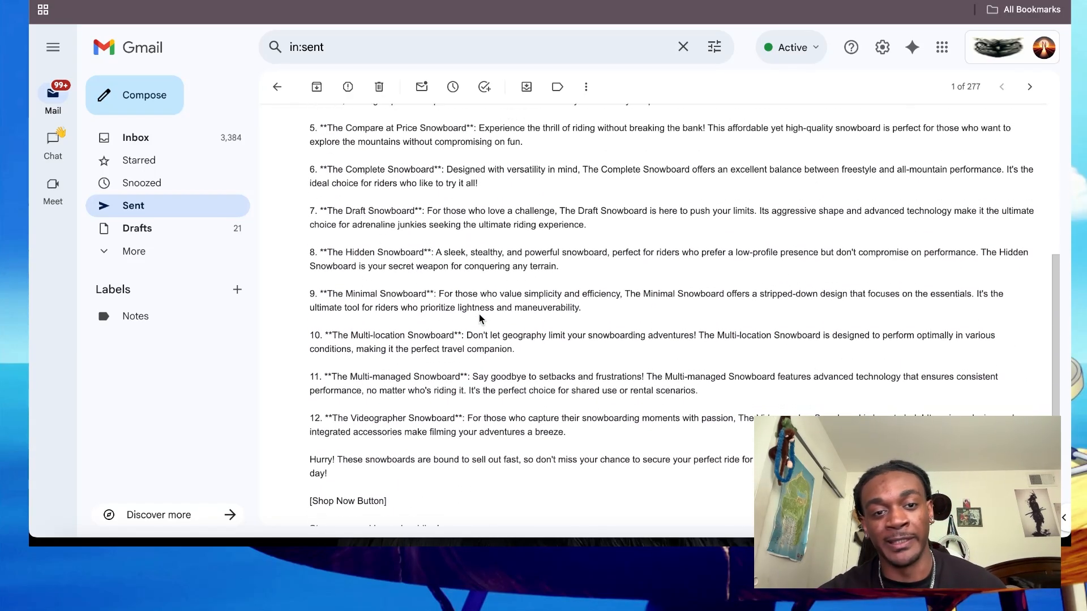
scroll(479, 315, down, 4)
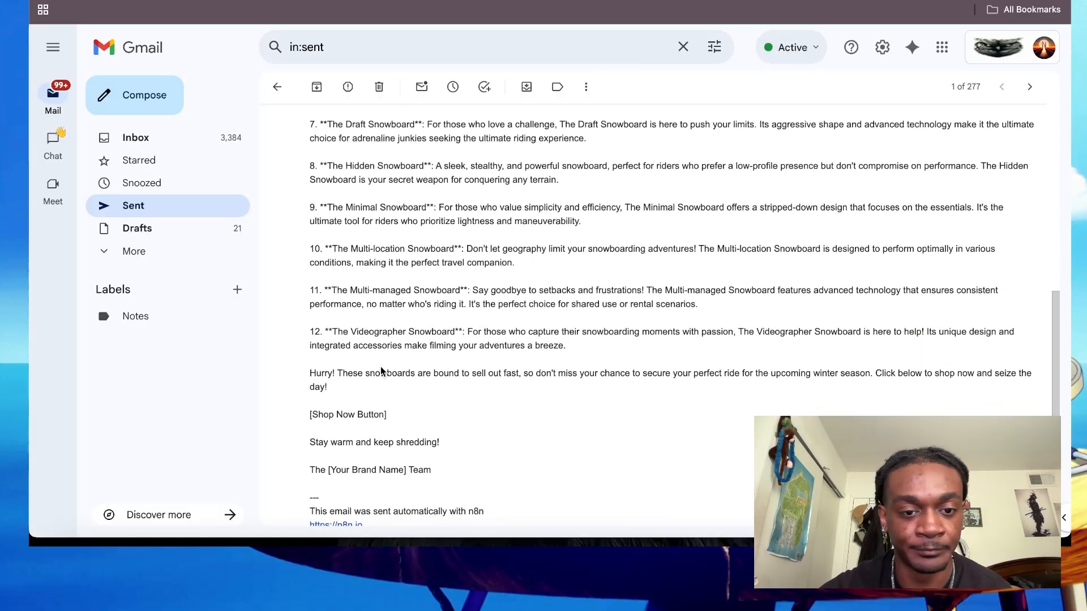
double_click(355, 303)
scroll(355, 302, up, 4)
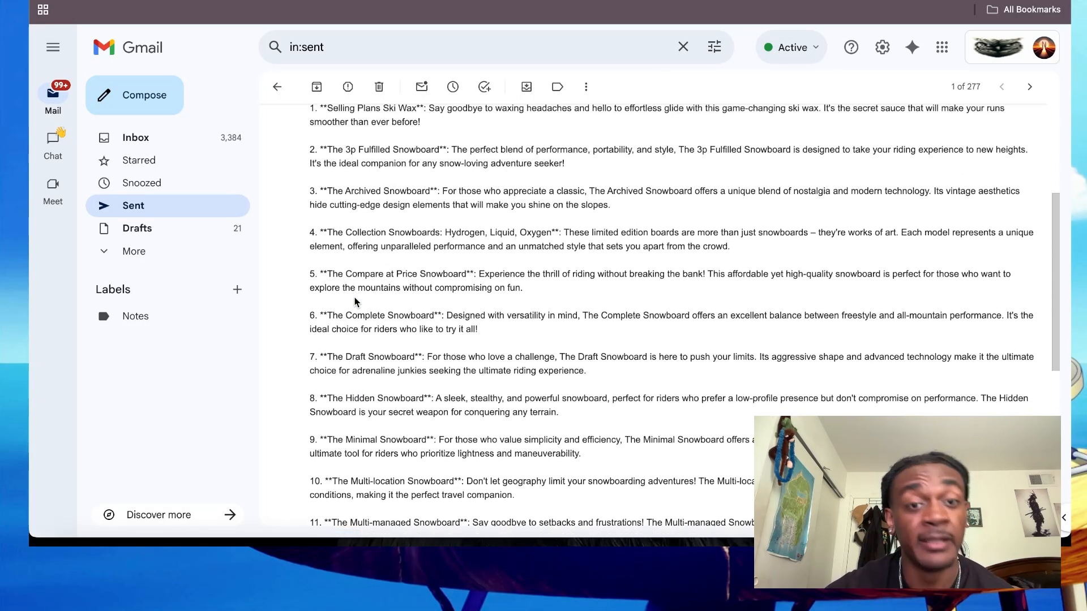
scroll(354, 297, up, 1)
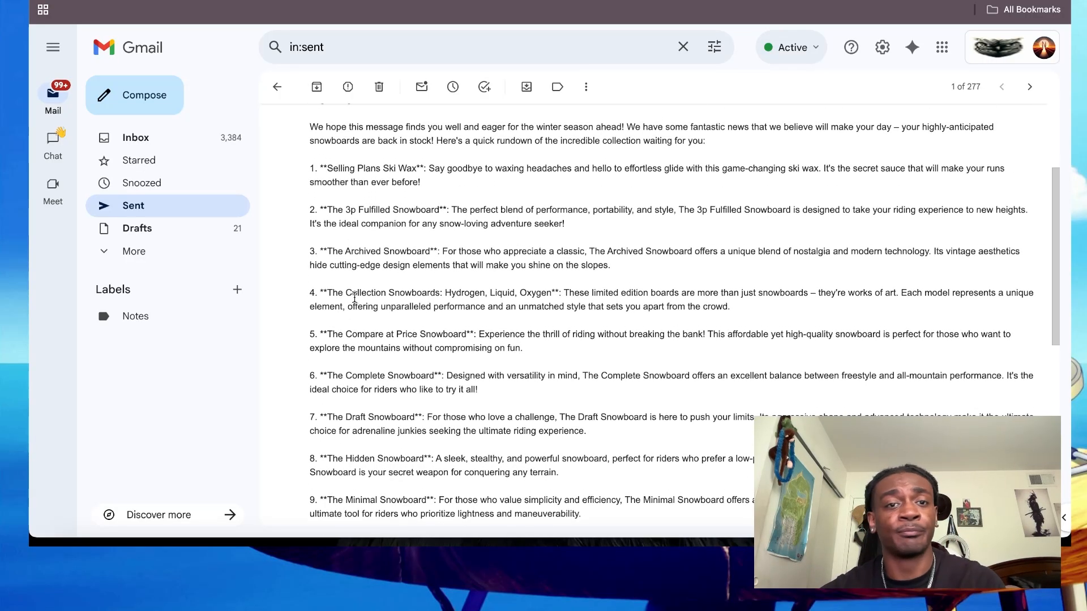
scroll(355, 297, down, 1)
scroll(355, 297, down, 1)
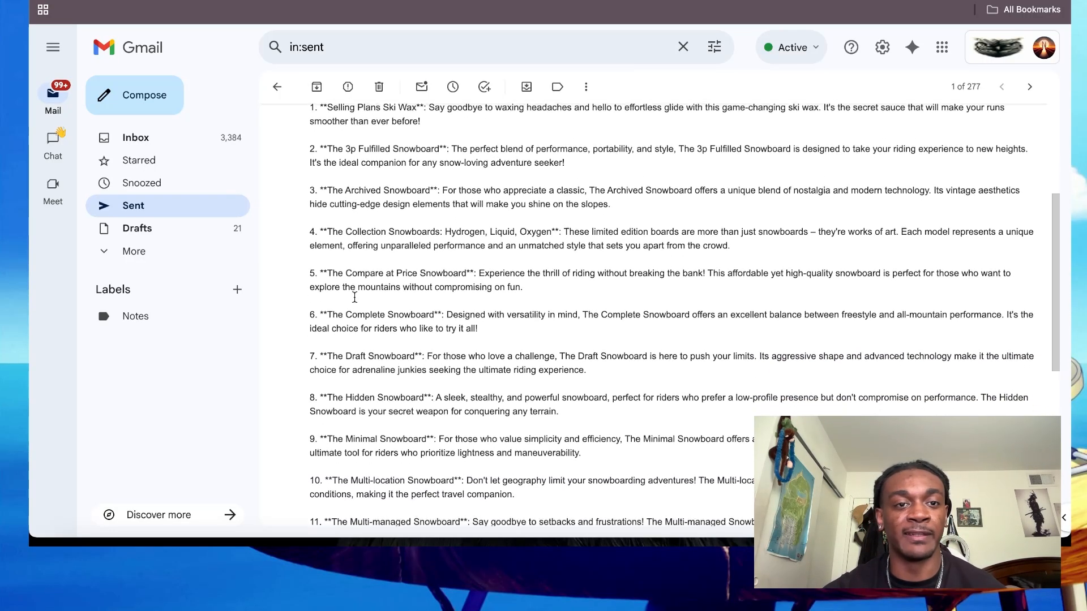
scroll(354, 297, up, 1)
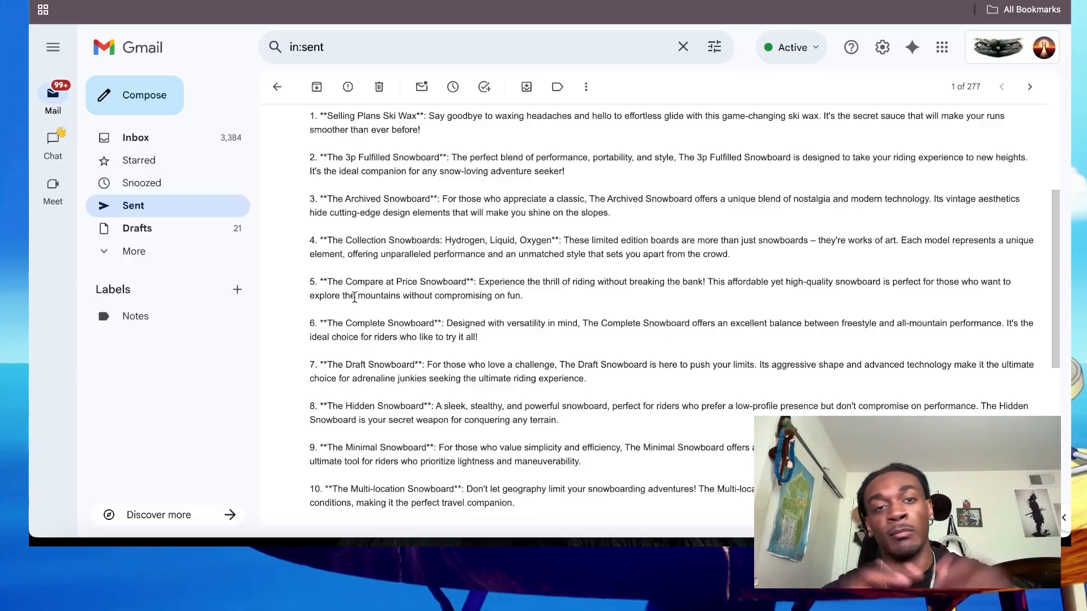